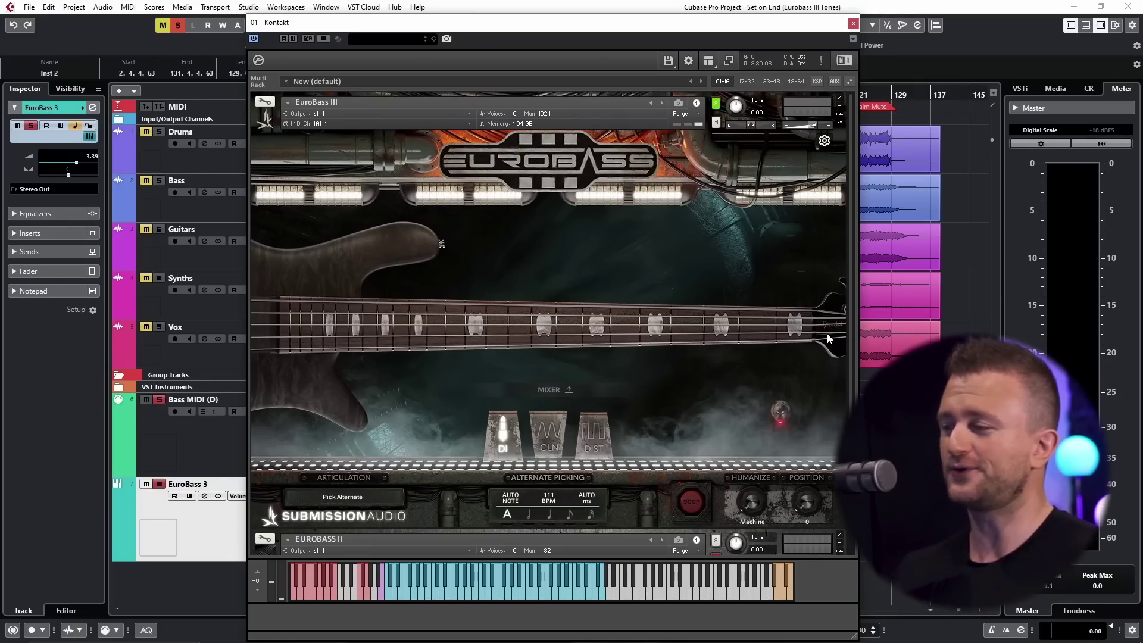
{"action": "left_click", "coordinate": [658, 329]}
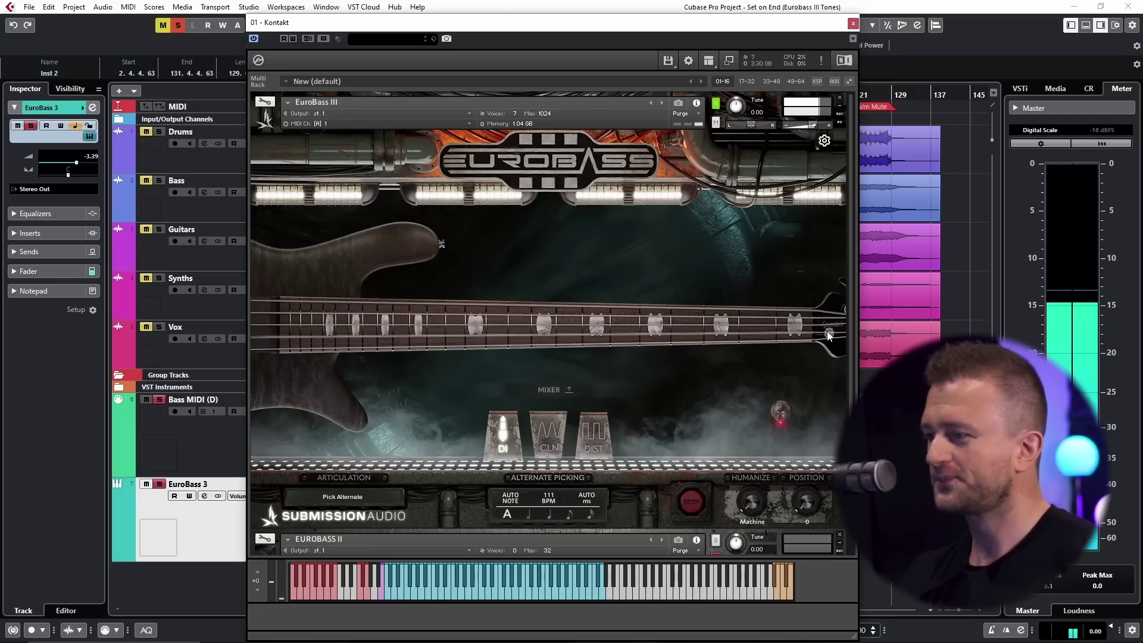
{"action": "left_click", "coordinate": [516, 316]}
{"action": "left_click", "coordinate": [417, 306]}
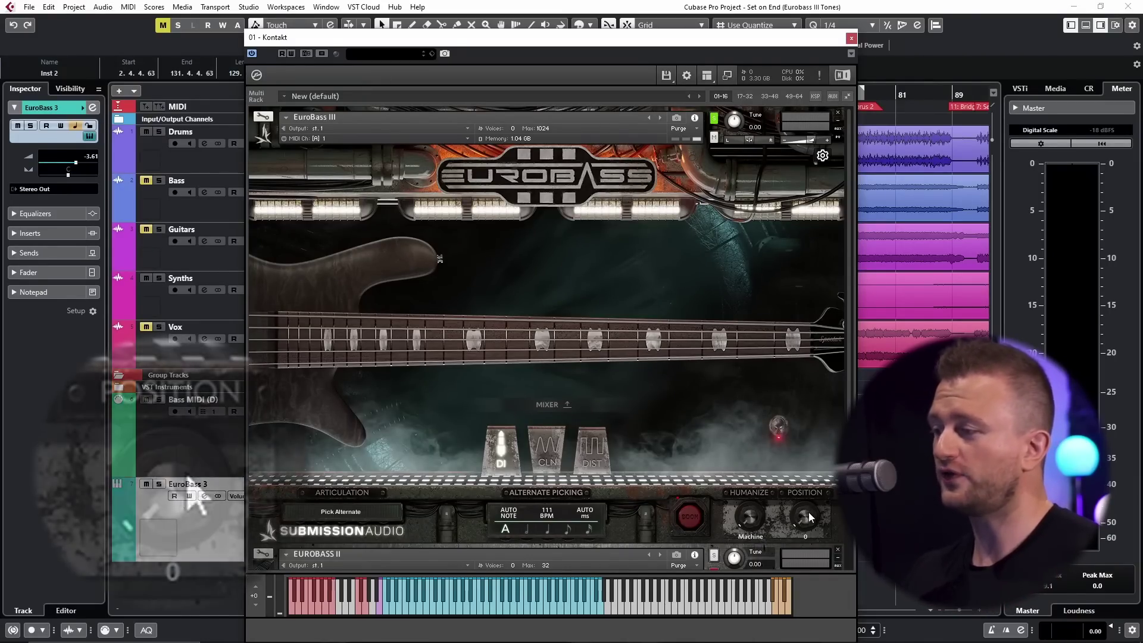
Step: Try EuroBass III's Position setting at 10 and 6, and return it to 0
{"action": "left_click_drag", "start_coordinate": [809, 512], "coordinate": [837, 455]}
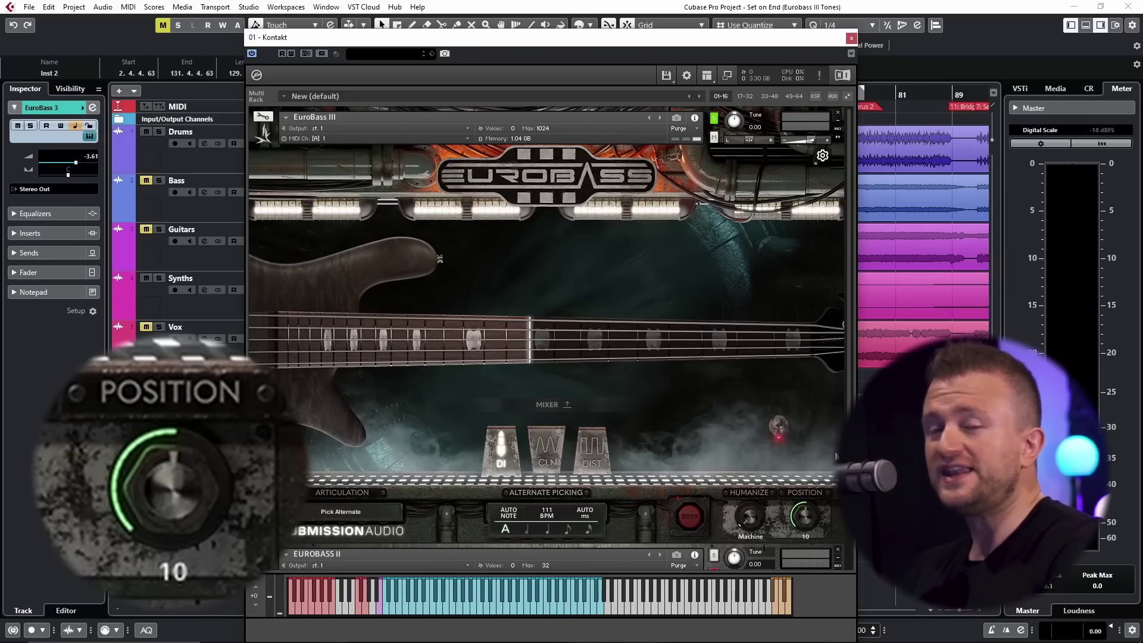
{"action": "mouse_move", "coordinate": [837, 455]}
{"action": "left_mouse_down"}
{"action": "mouse_move", "coordinate": [821, 520]}
{"action": "mouse_move", "coordinate": [840, 483]}
{"action": "left_mouse_up"}
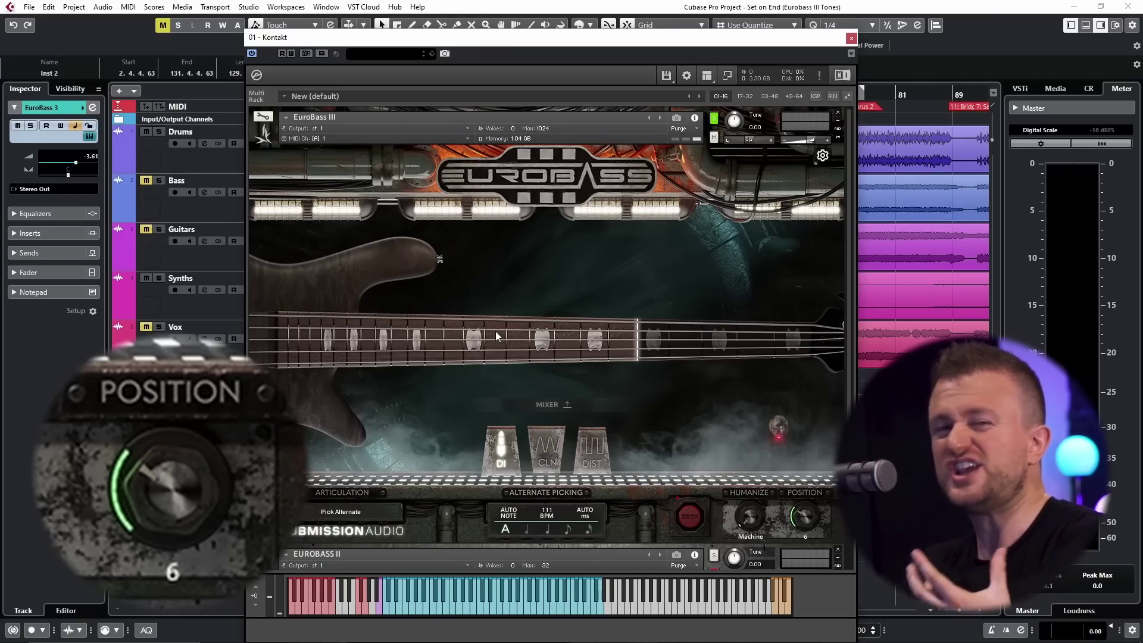
{"action": "left_click_drag", "start_coordinate": [804, 517], "coordinate": [788, 555]}
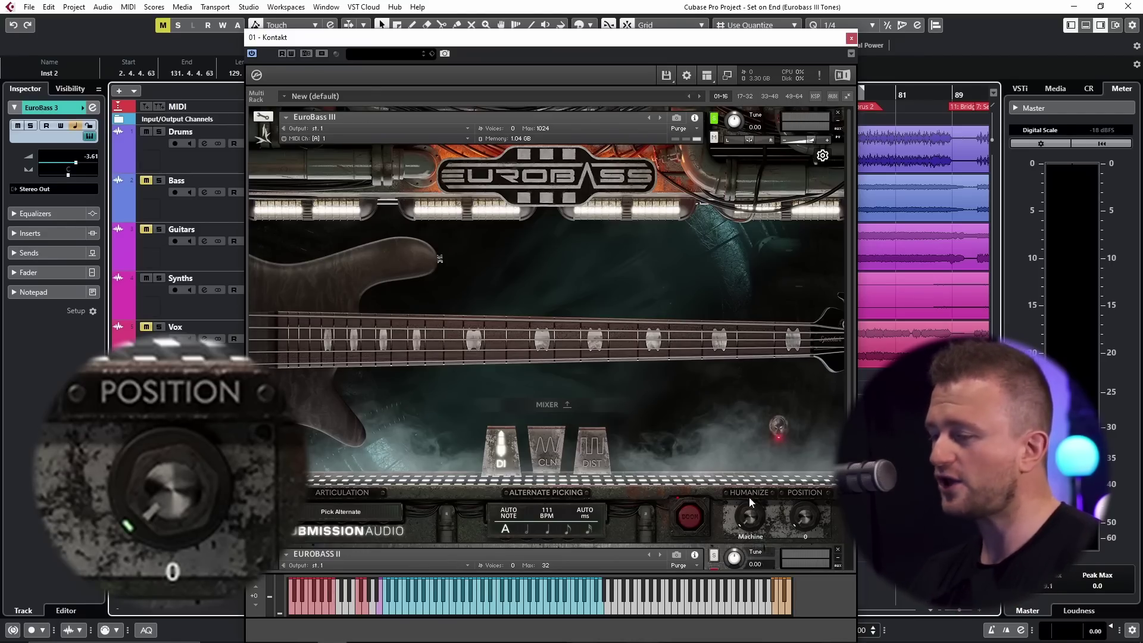
Step: Solo and play the EuroBass 3 track, compare Position settings 5 and 0, and set Position to 1
{"action": "key", "text": "s"}
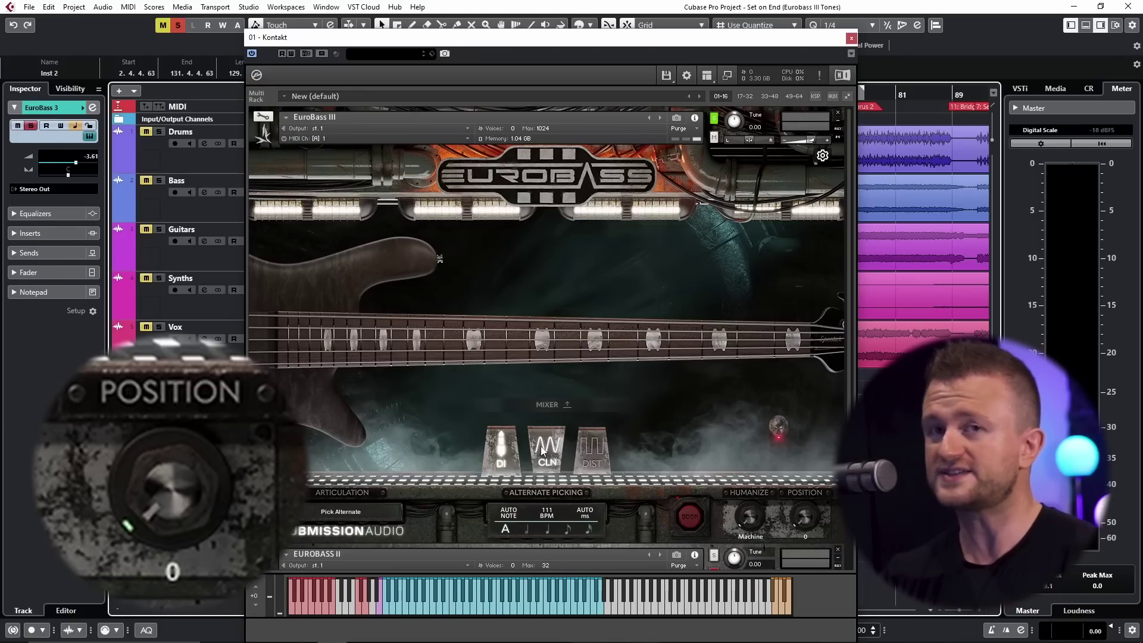
{"action": "key", "text": "space"}
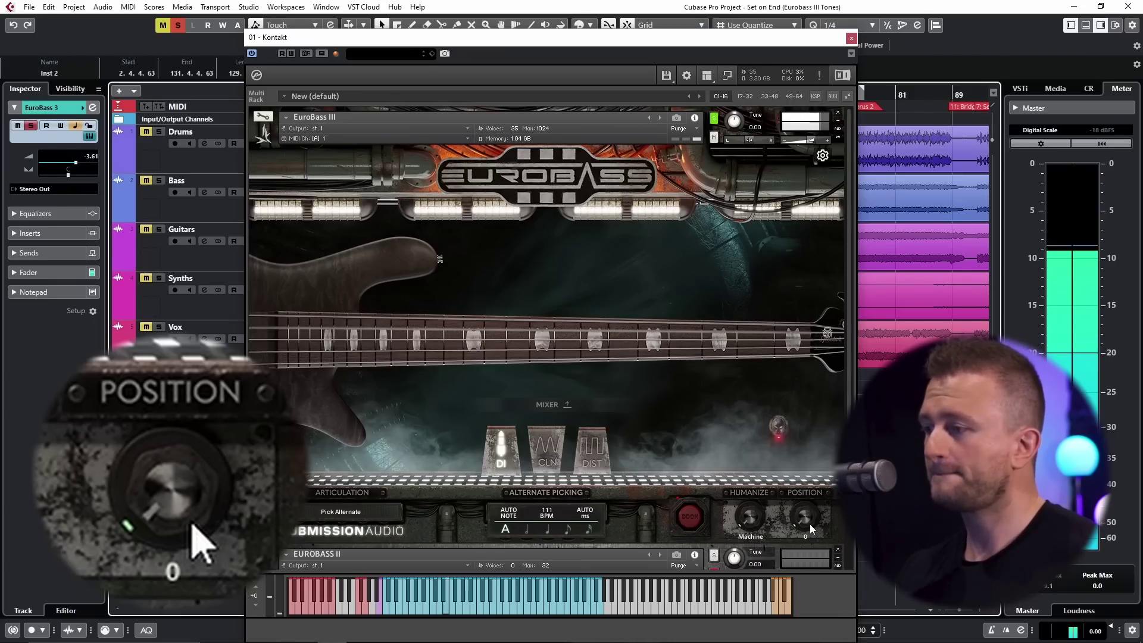
{"action": "left_click_drag", "start_coordinate": [810, 524], "coordinate": [820, 498]}
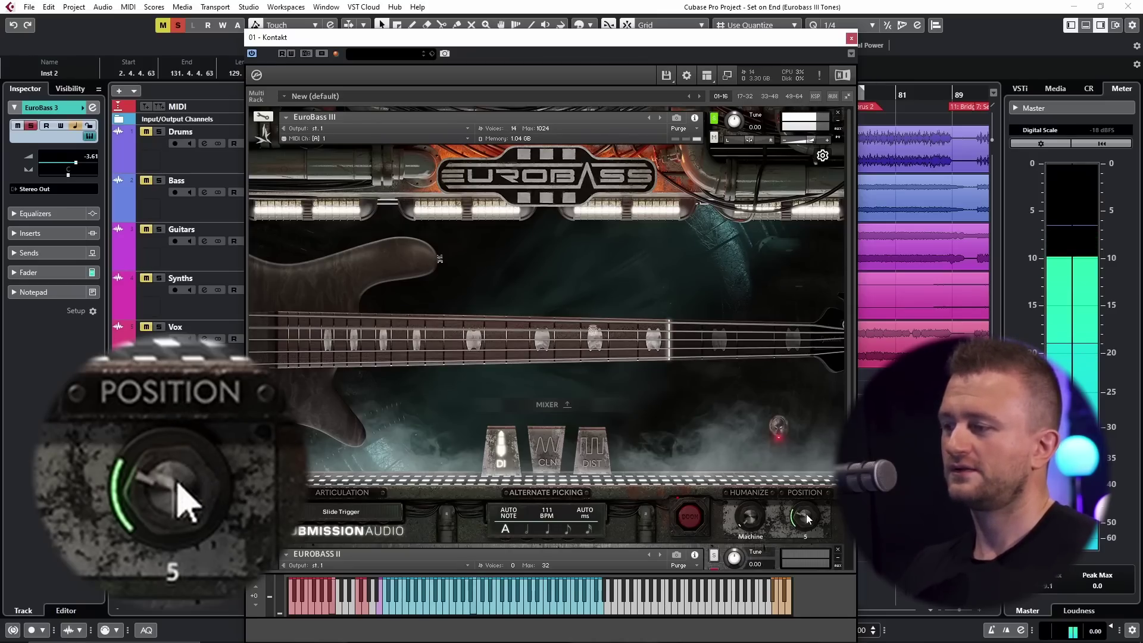
{"action": "left_click_drag", "start_coordinate": [803, 519], "coordinate": [803, 596]}
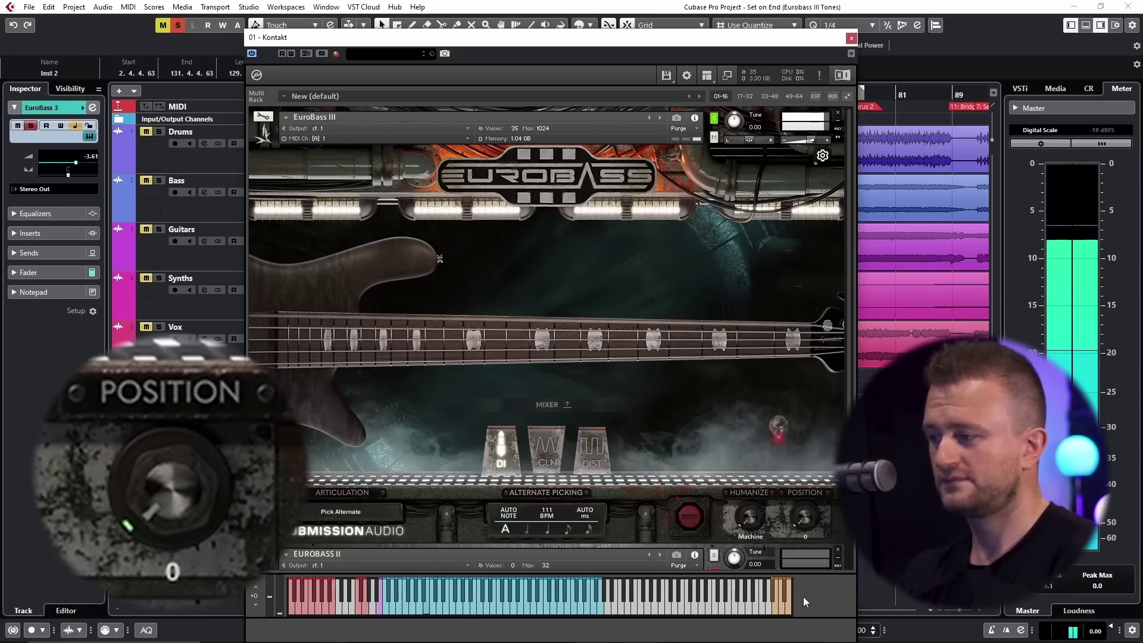
{"action": "left_click_drag", "start_coordinate": [808, 519], "coordinate": [827, 484]}
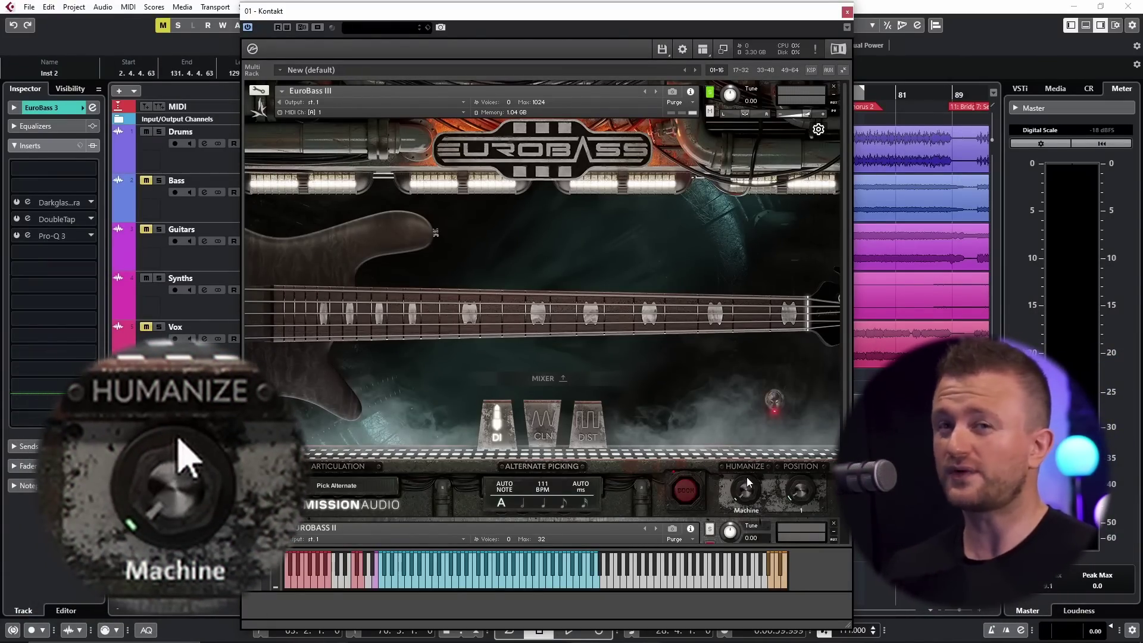
Step: Raise EuroBass III's Humanize setting to Bassist and reduce it to Human
{"action": "left_click_drag", "start_coordinate": [749, 499], "coordinate": [792, 392]}
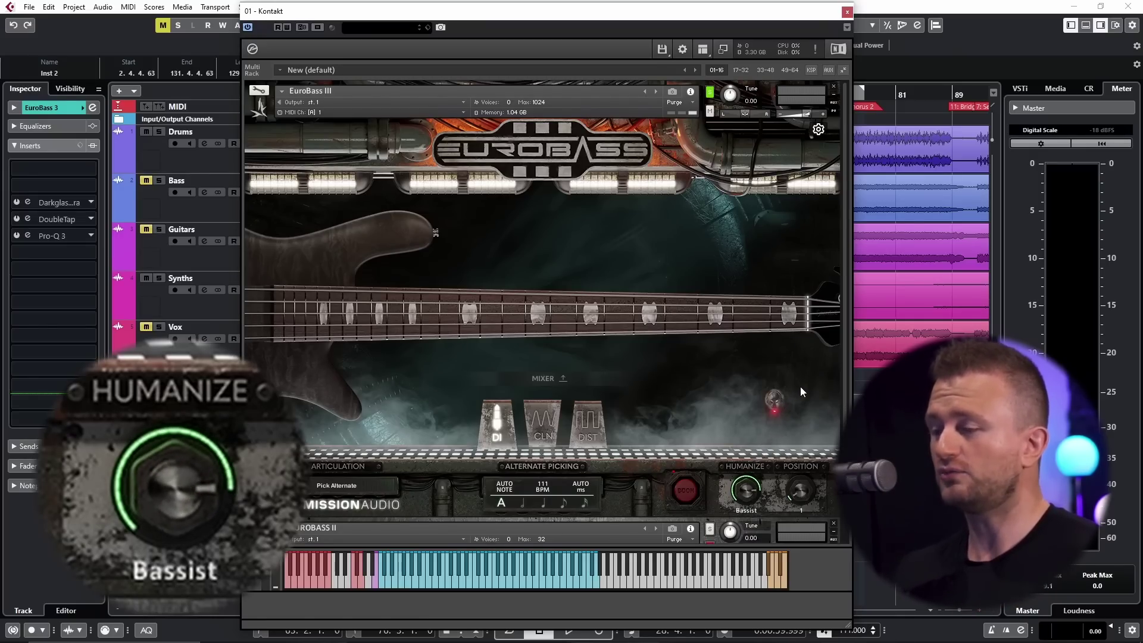
{"action": "left_click_drag", "start_coordinate": [802, 385], "coordinate": [800, 412]}
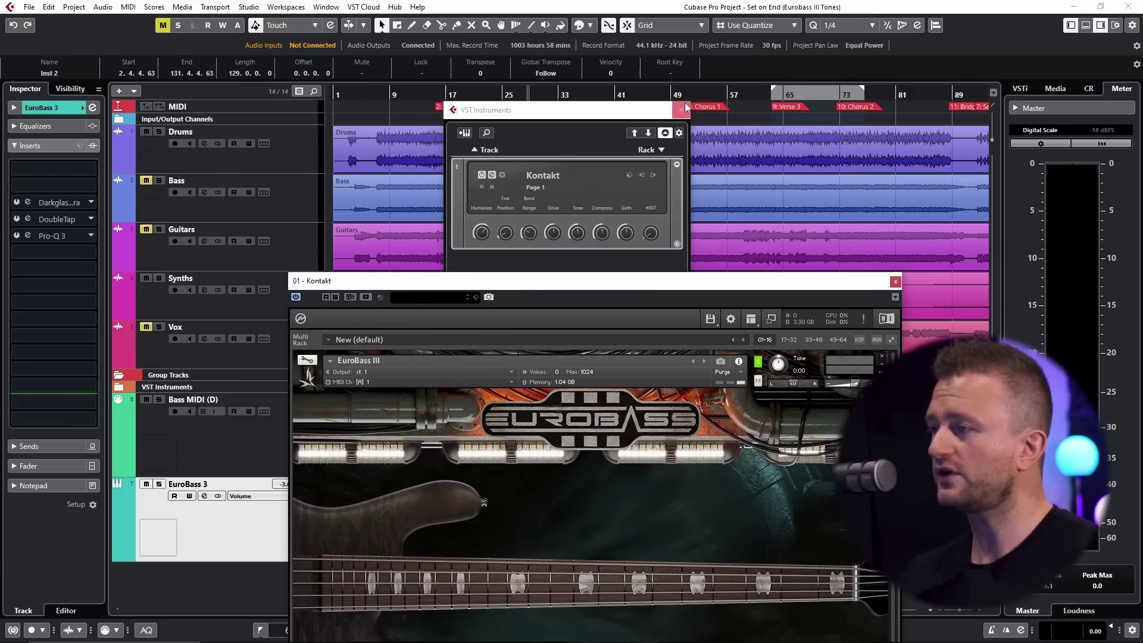
Step: Close the VST Instruments rack and lower Humanize to Machine in Kontakt while the bass part plays
{"action": "left_click", "coordinate": [683, 112]}
{"action": "left_click", "coordinate": [678, 98]}
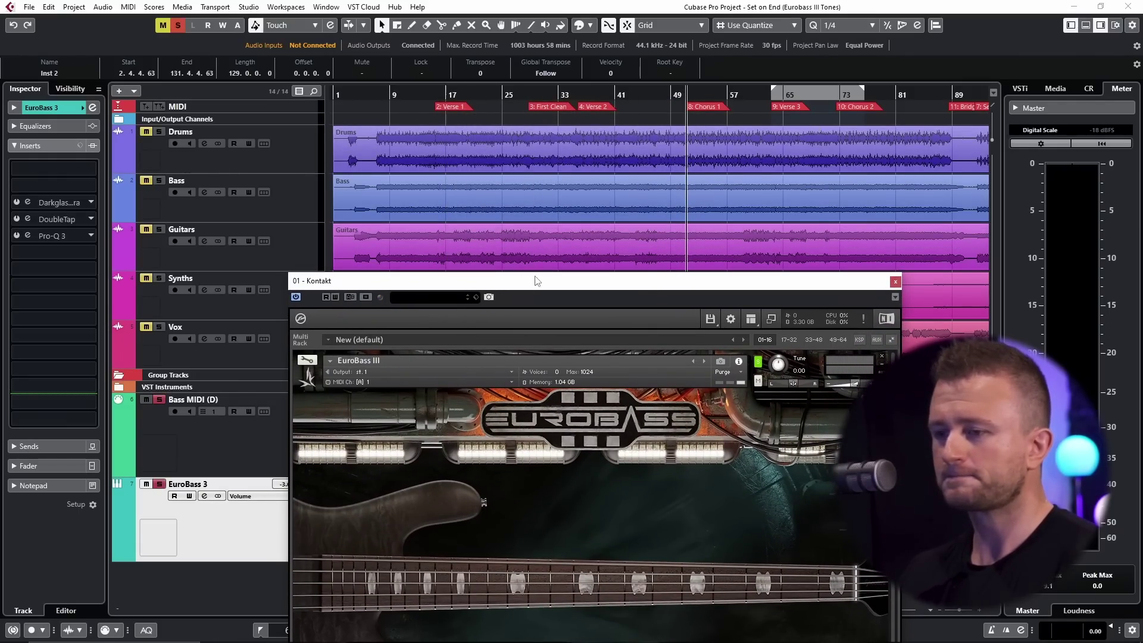
{"action": "left_click_drag", "start_coordinate": [536, 280], "coordinate": [529, 52]}
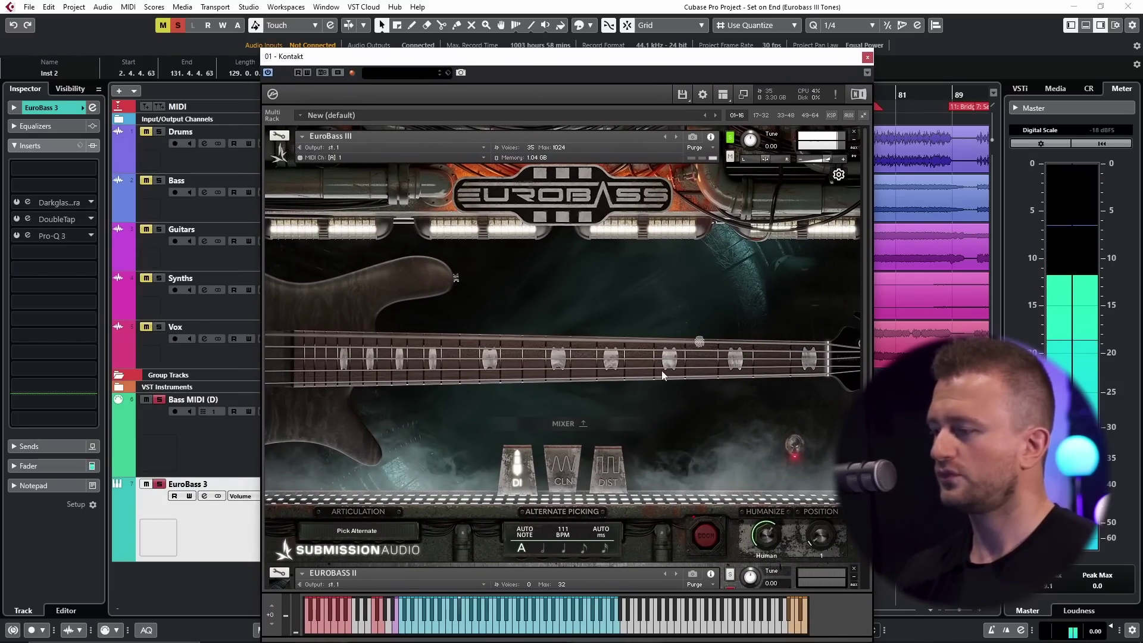
{"action": "left_click_drag", "start_coordinate": [764, 540], "coordinate": [764, 557]}
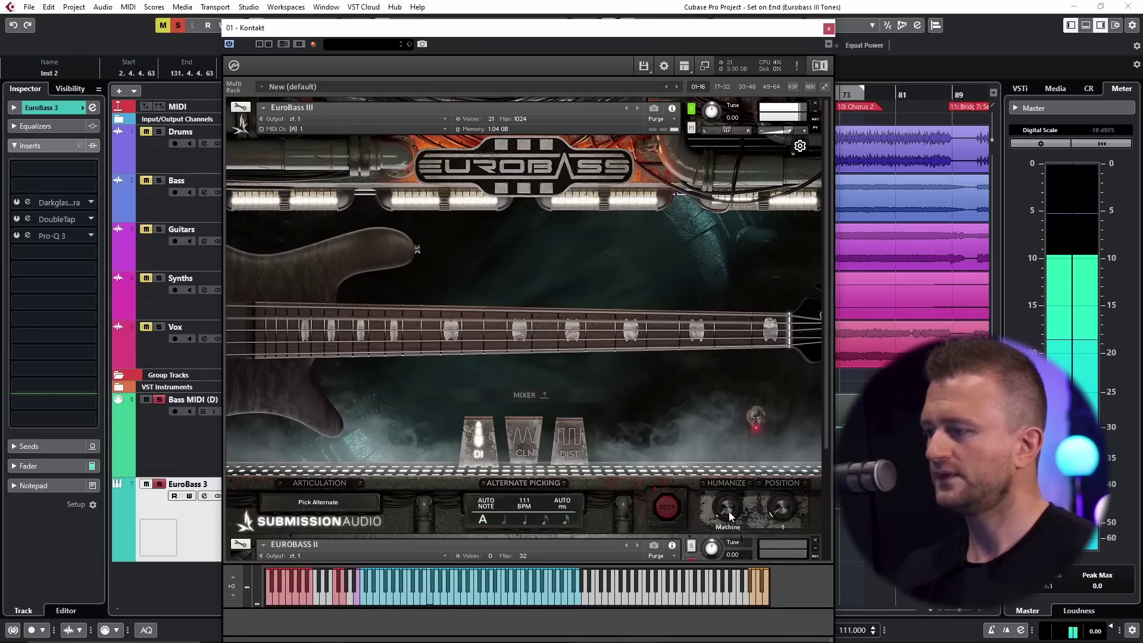
{"action": "left_click_drag", "start_coordinate": [732, 516], "coordinate": [732, 530]}
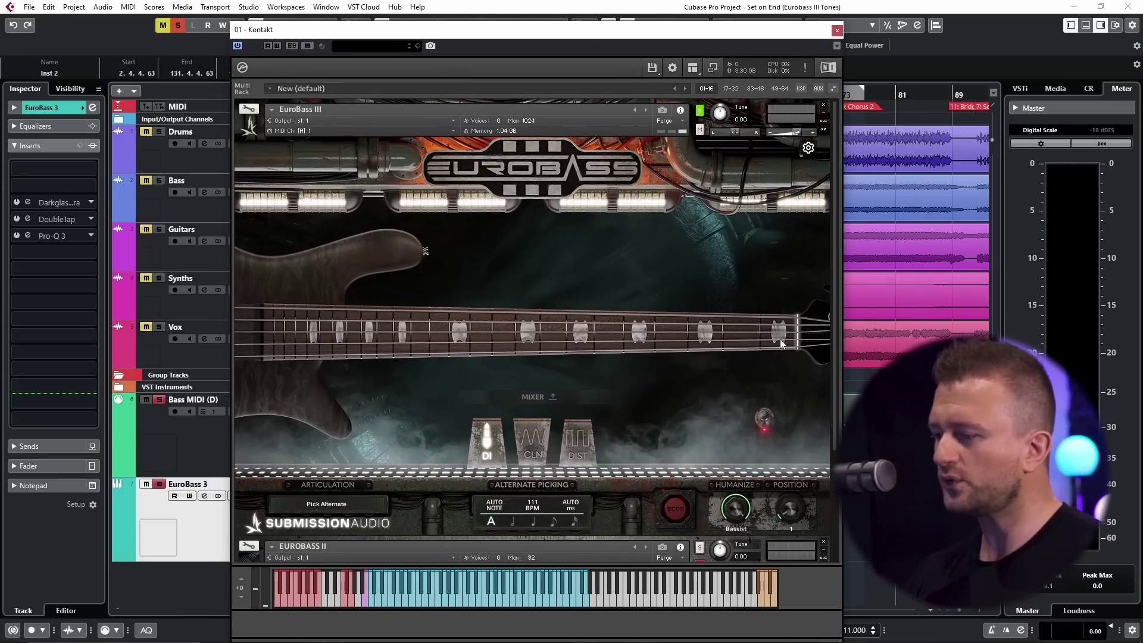
Step: Play the soloed bass part and toggle the red button beside EuroBass III's Humanize control
{"action": "key", "text": "space"}
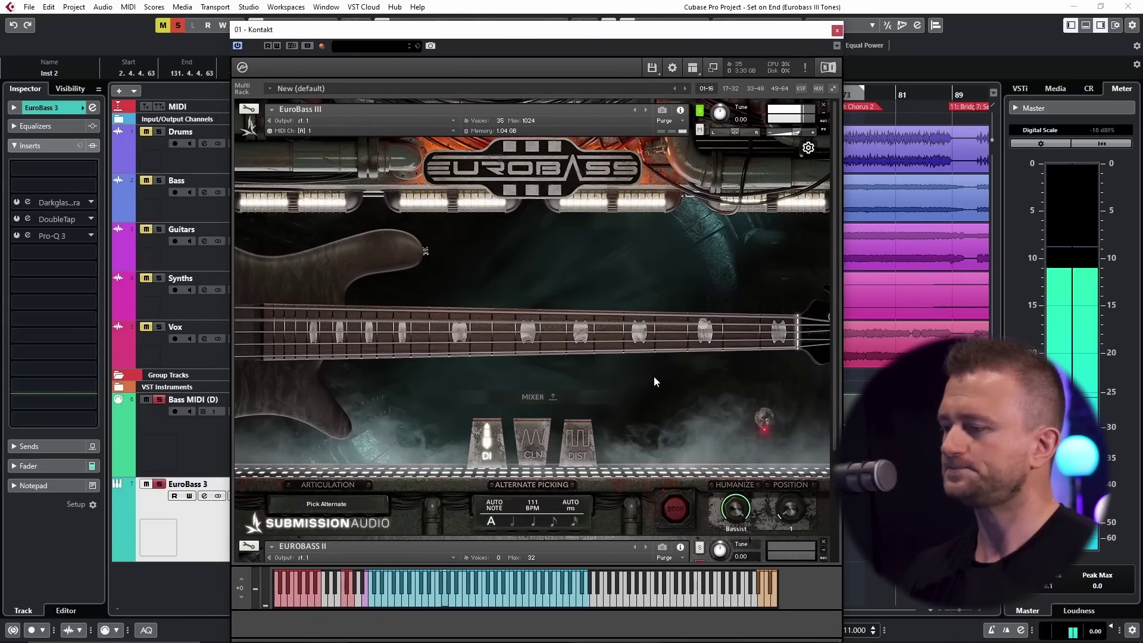
{"action": "left_click", "coordinate": [676, 509]}
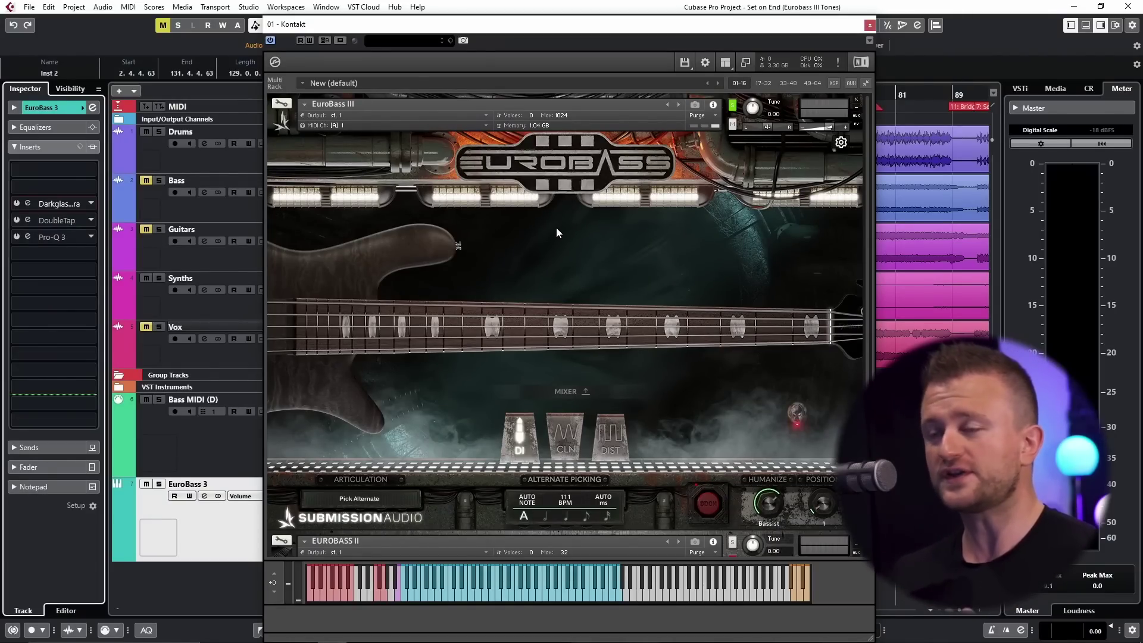
Step: Activate the Darkglass Ultra insert on the EuroBass 3 track and close its plug-in window
{"action": "left_click", "coordinate": [17, 204]}
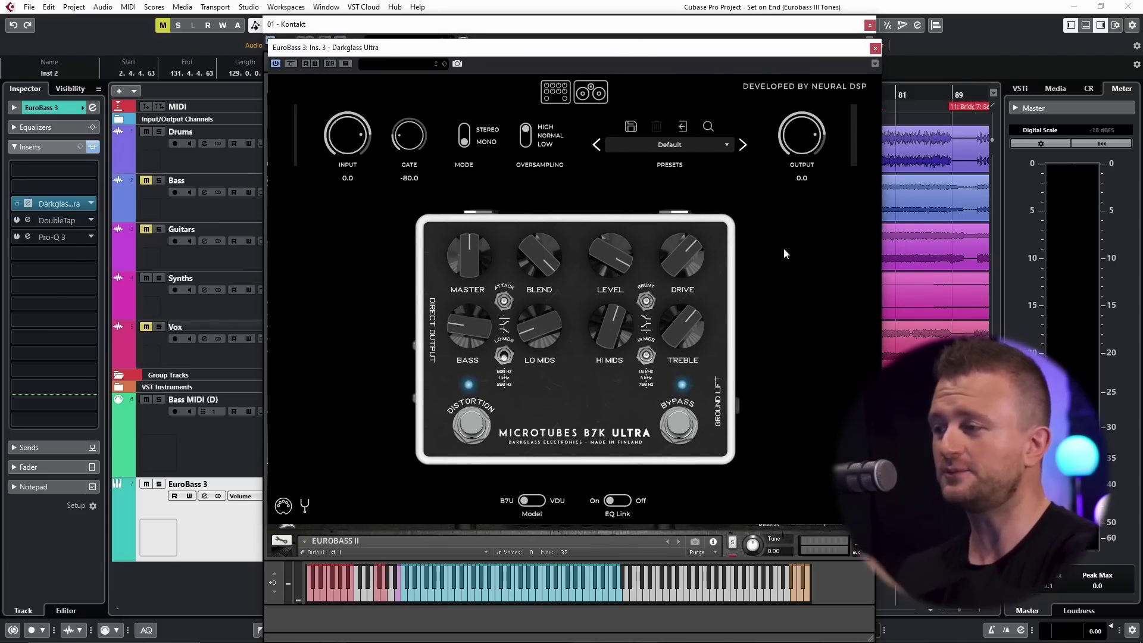
{"action": "left_click", "coordinate": [875, 48]}
{"action": "left_click", "coordinate": [17, 220]}
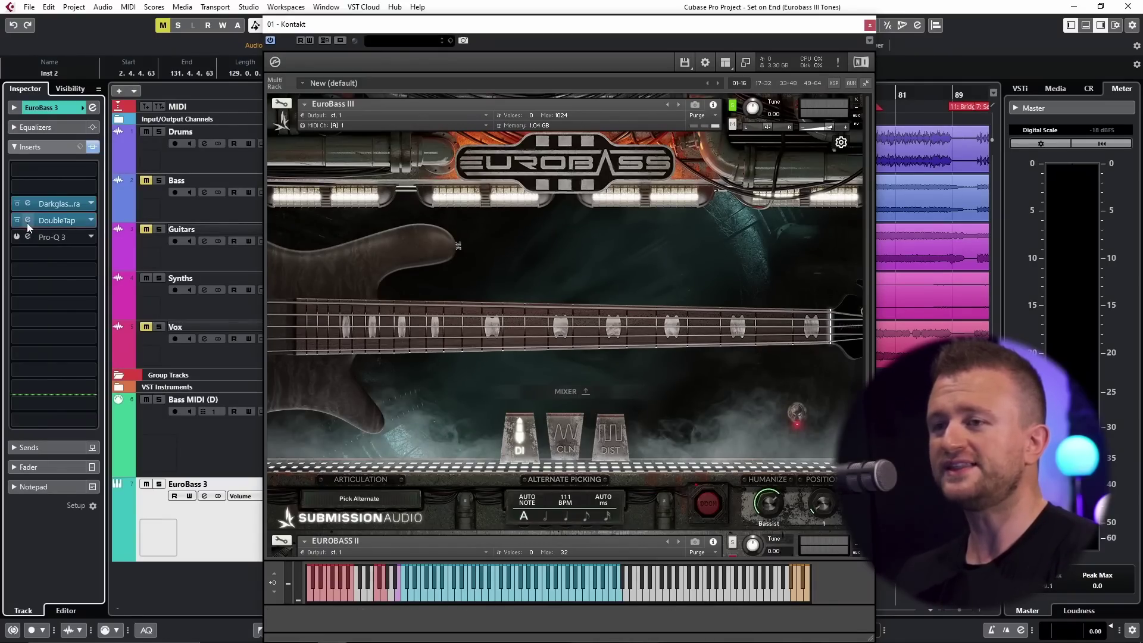
{"action": "left_click", "coordinate": [28, 221]}
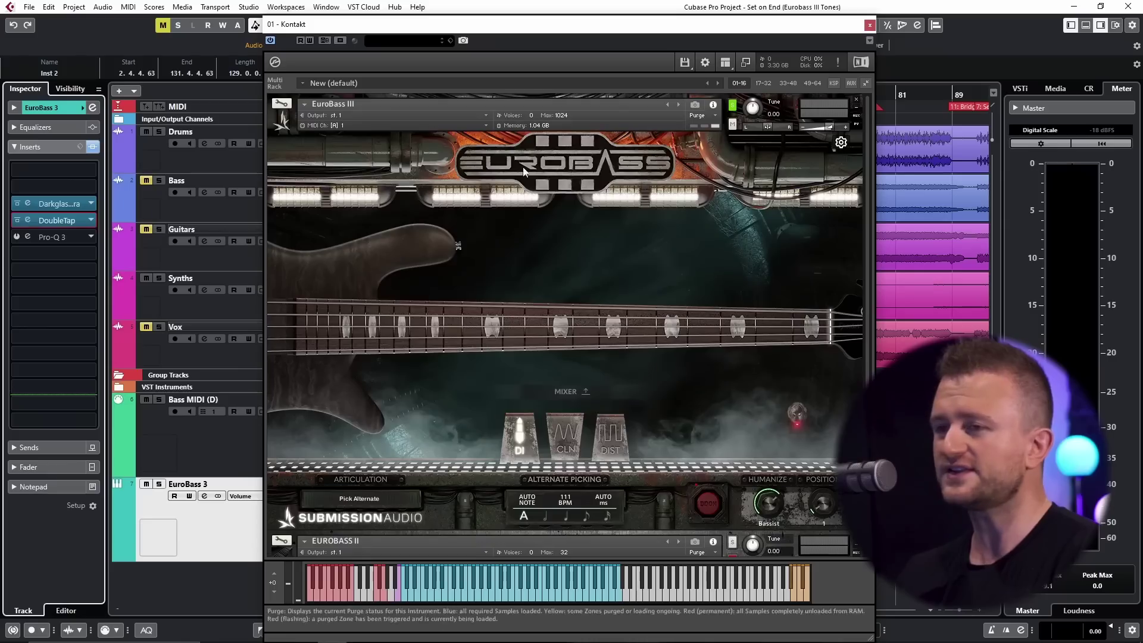
{"action": "left_click", "coordinate": [27, 221]}
{"action": "left_click", "coordinate": [17, 220]}
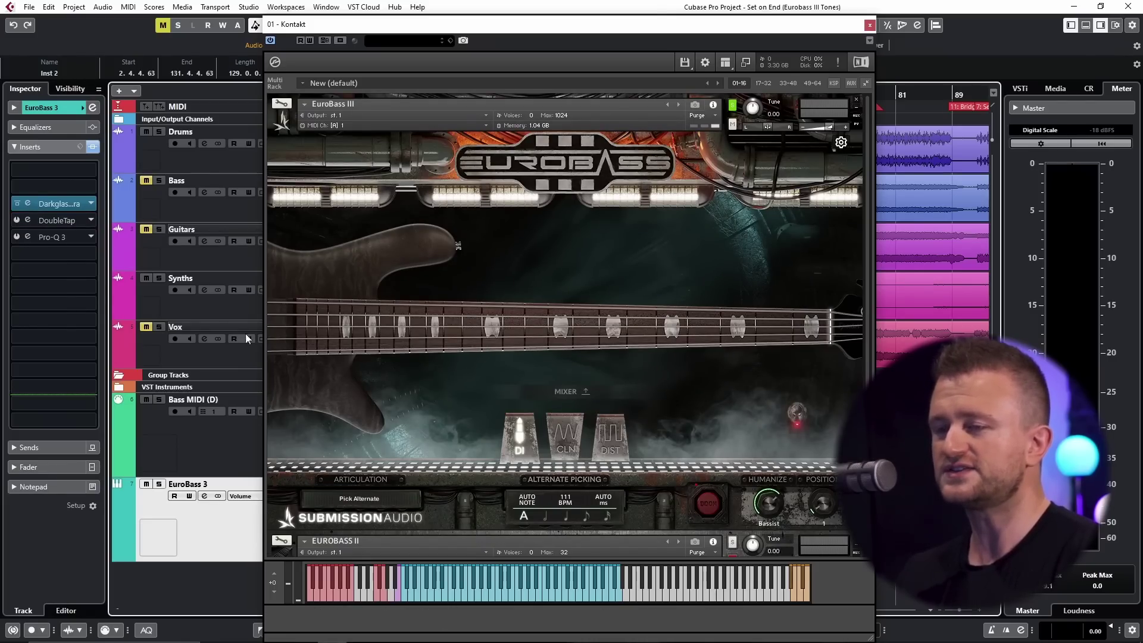
Step: Solo and play the EuroBass 3 track through Darkglass Ultra, and activate the DoubleTap insert to audition both together
{"action": "key", "text": "s"}
{"action": "key", "text": "space"}
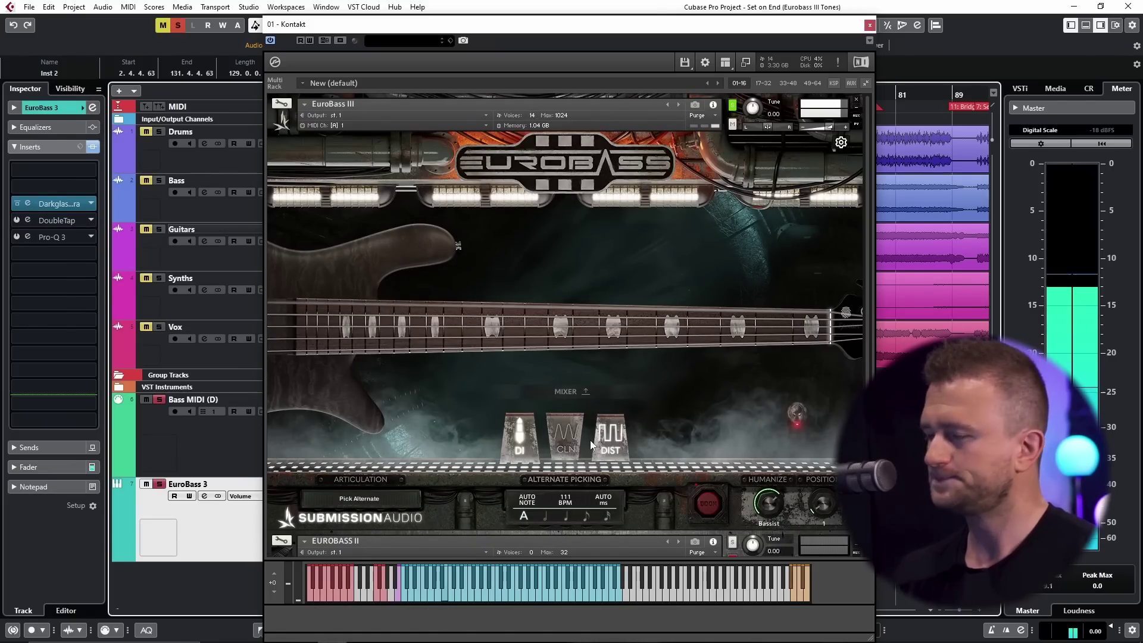
{"action": "left_click", "coordinate": [28, 220]}
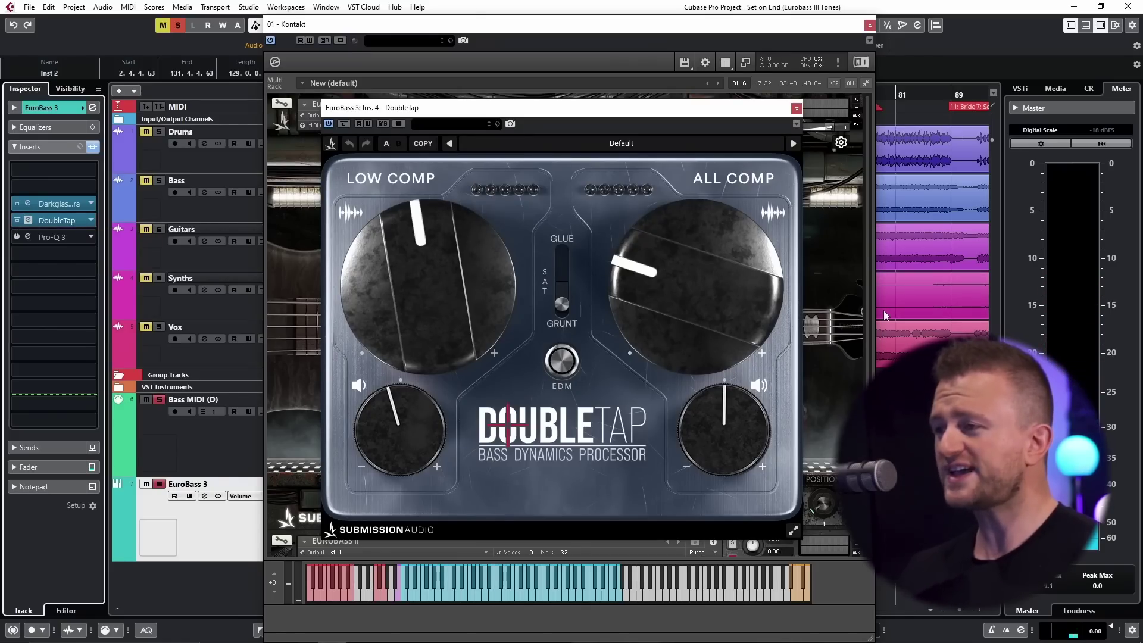
{"action": "key", "text": "space"}
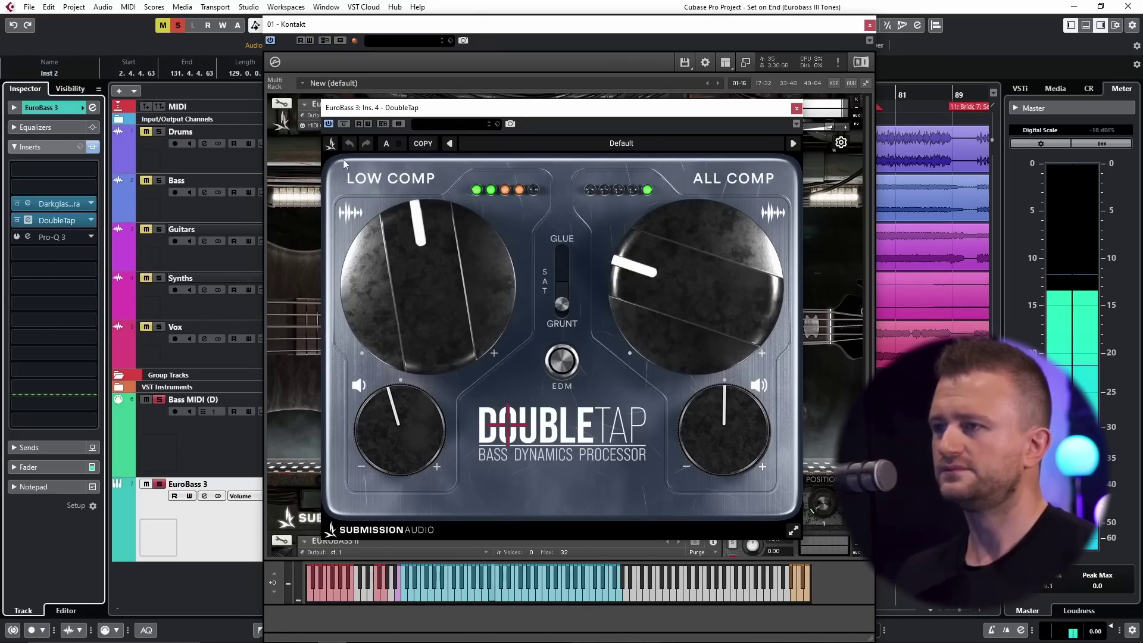
{"action": "key", "text": "space"}
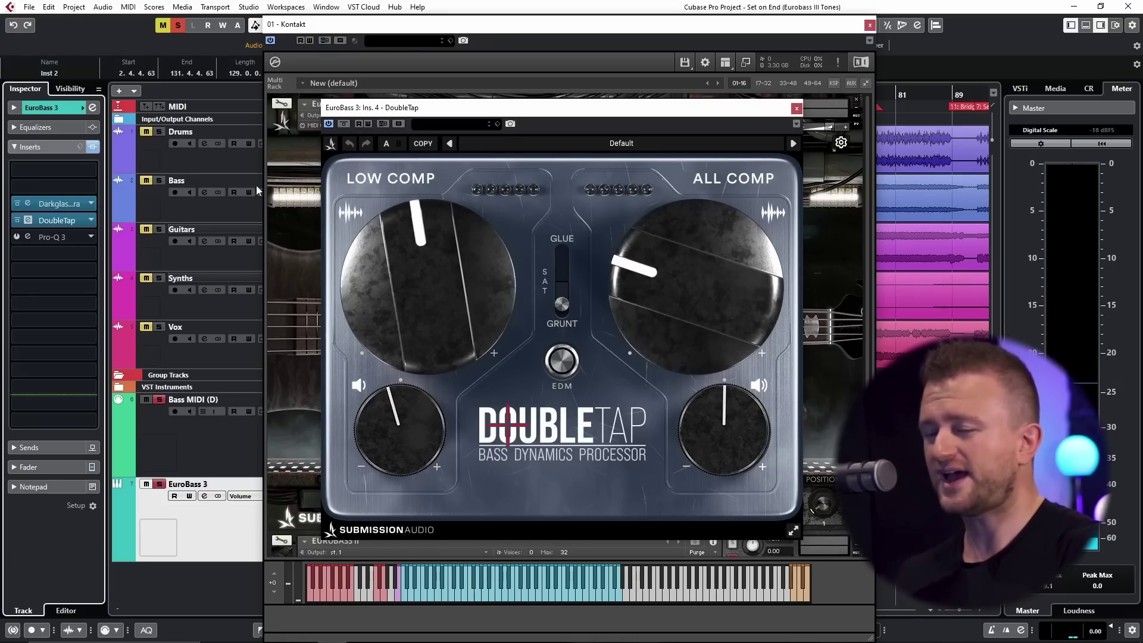
Step: Activate the Pro-Q 3 insert on the EuroBass 3 track and play the bass through its EQ curve
{"action": "left_click", "coordinate": [16, 237]}
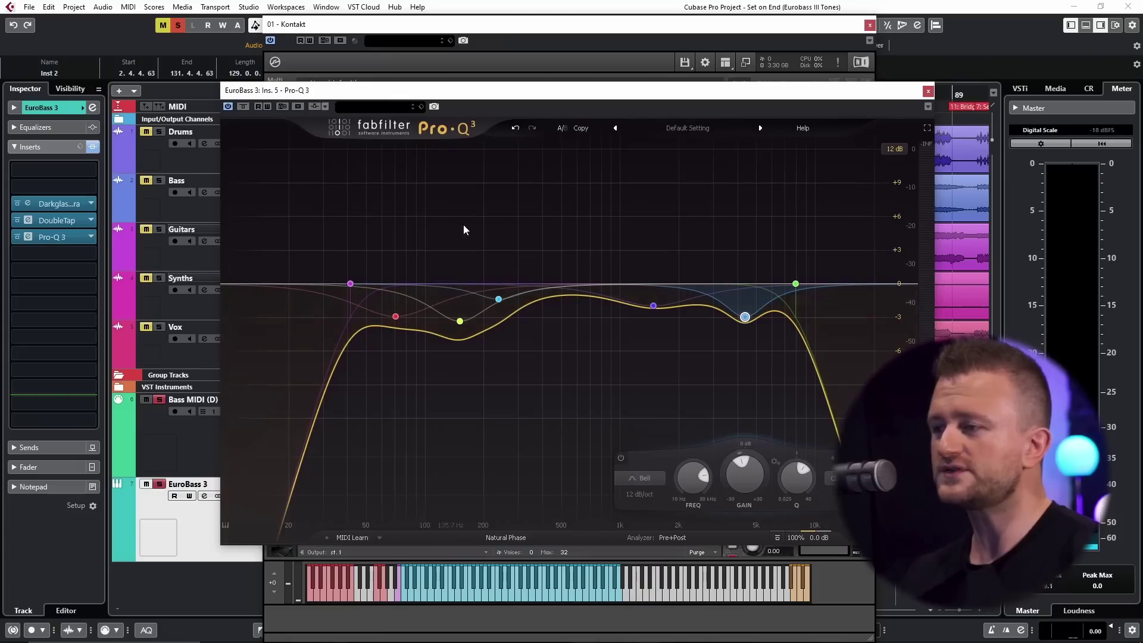
{"action": "left_click_drag", "start_coordinate": [655, 92], "coordinate": [634, 93]}
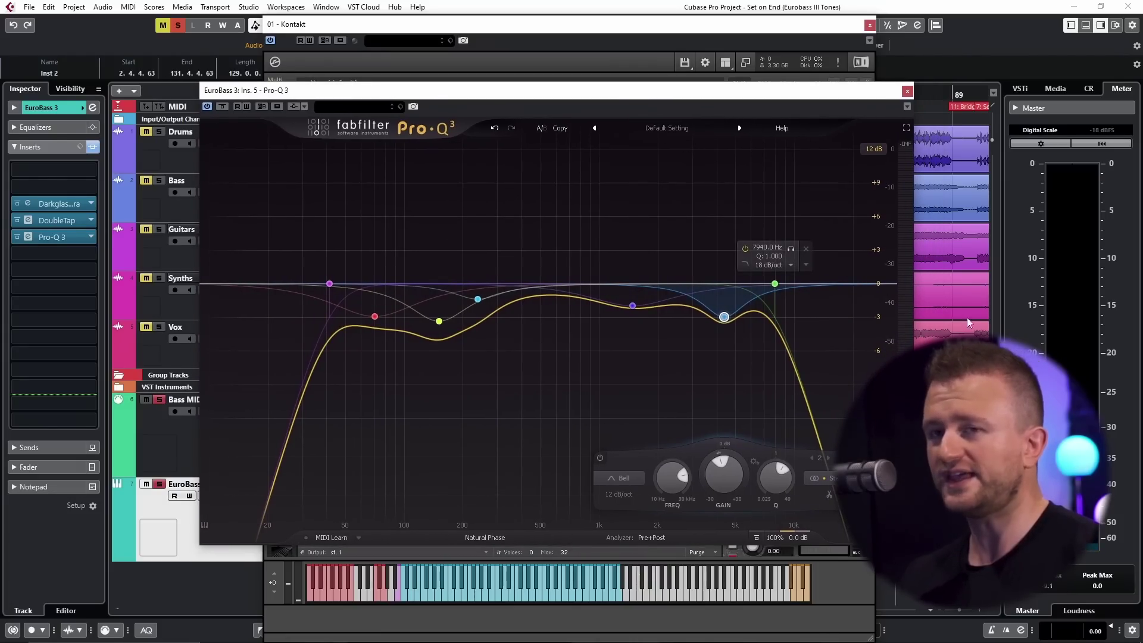
{"action": "key", "text": "space"}
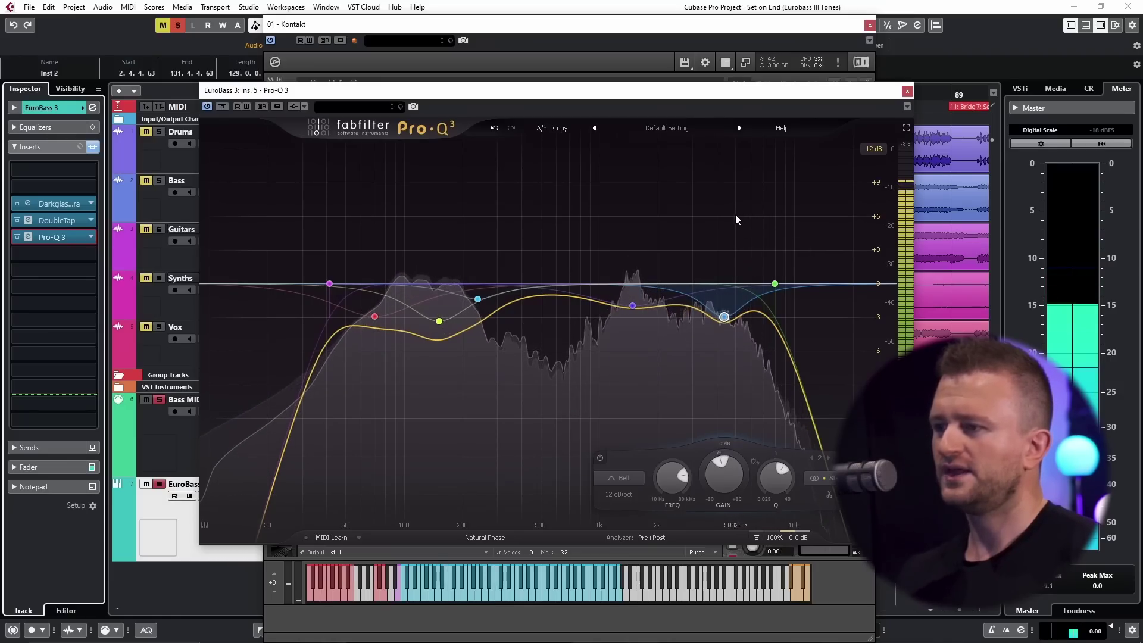
{"action": "key", "text": "space"}
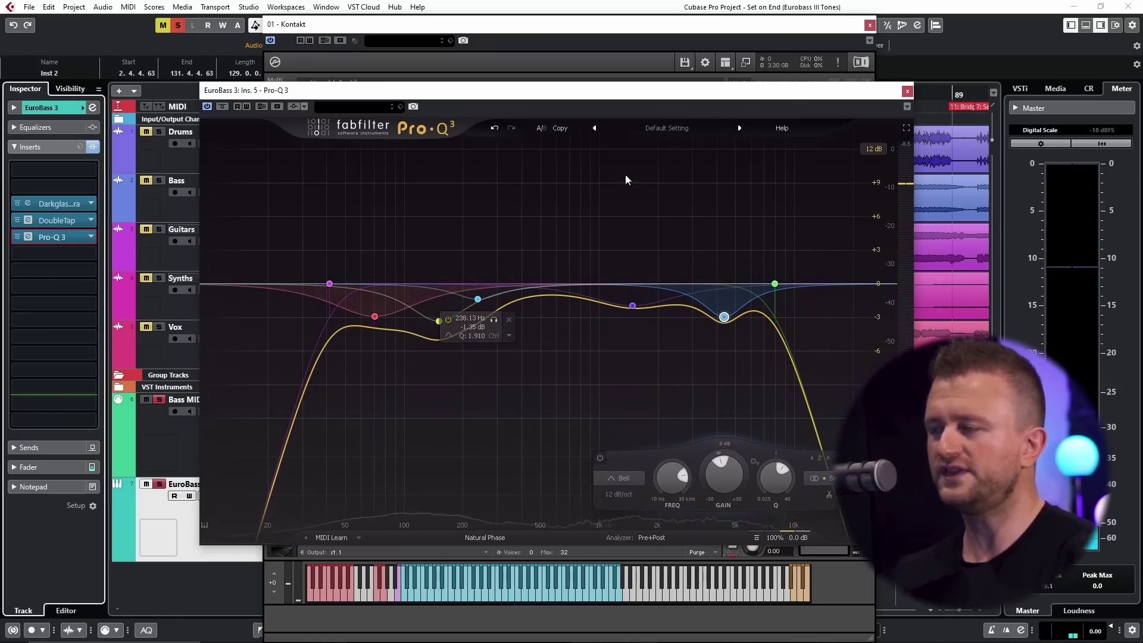
Step: Close the Pro-Q 3, DoubleTap and Kontakt windows to return to the project arrangement
{"action": "left_click", "coordinate": [907, 90]}
{"action": "left_click", "coordinate": [796, 108]}
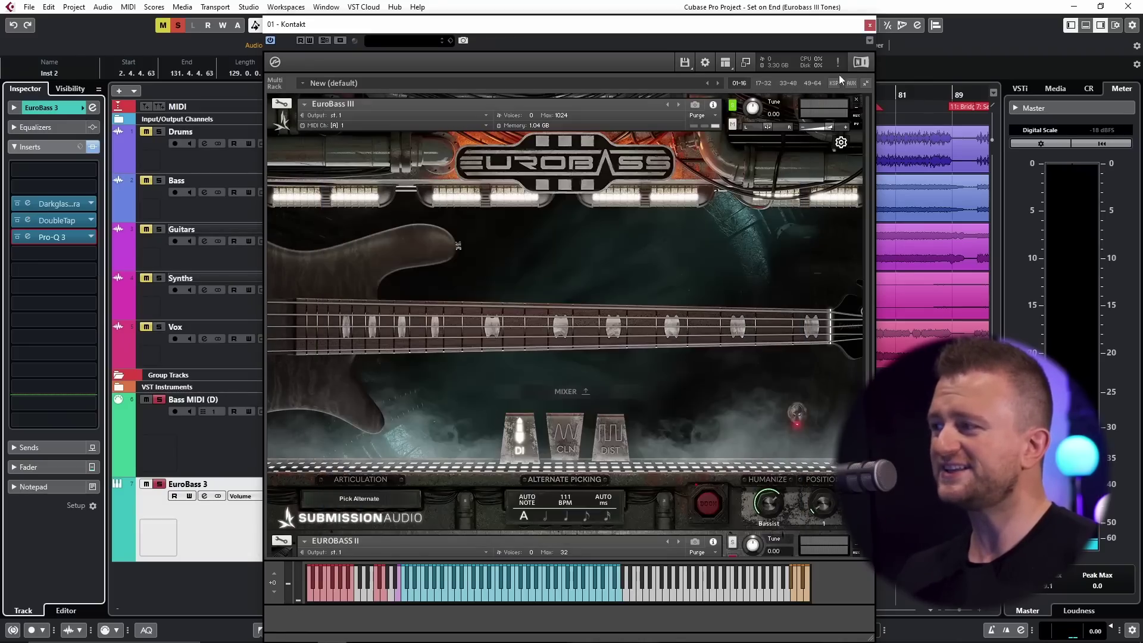
{"action": "left_click", "coordinate": [870, 24]}
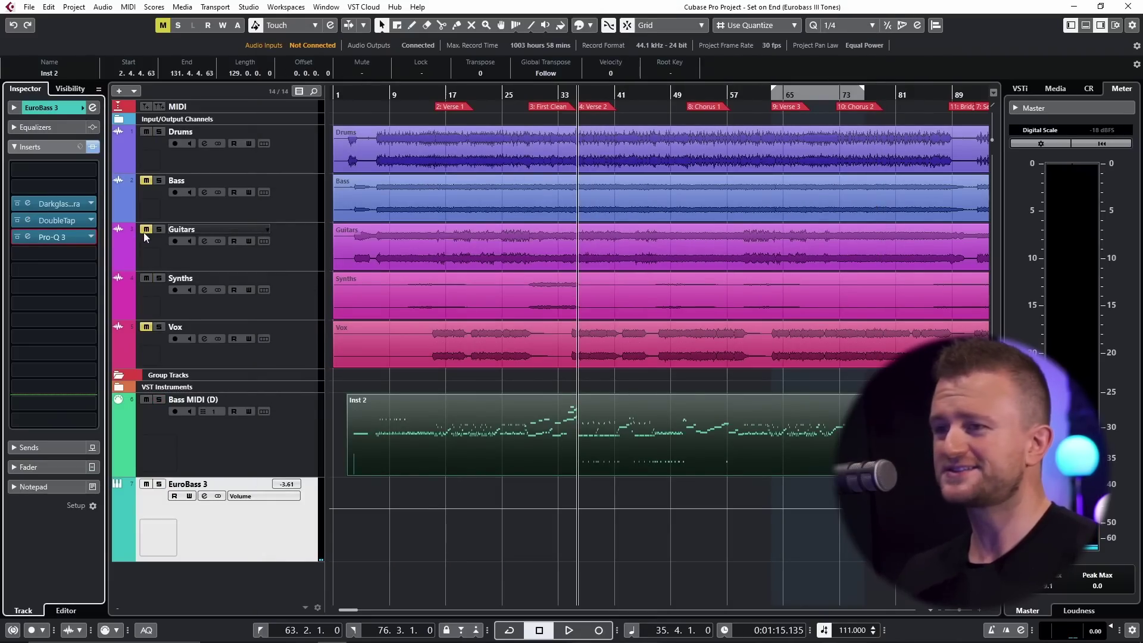
Step: Play the project with drums and bass, and unmute the Guitars track
{"action": "key", "text": "space"}
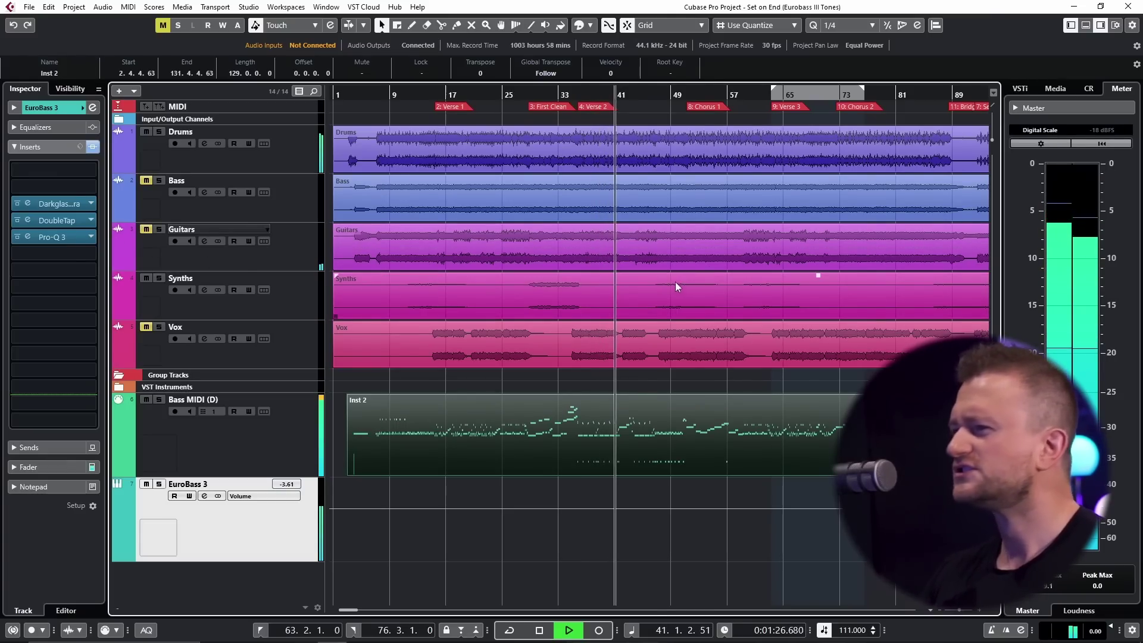
{"action": "left_click", "coordinate": [144, 232]}
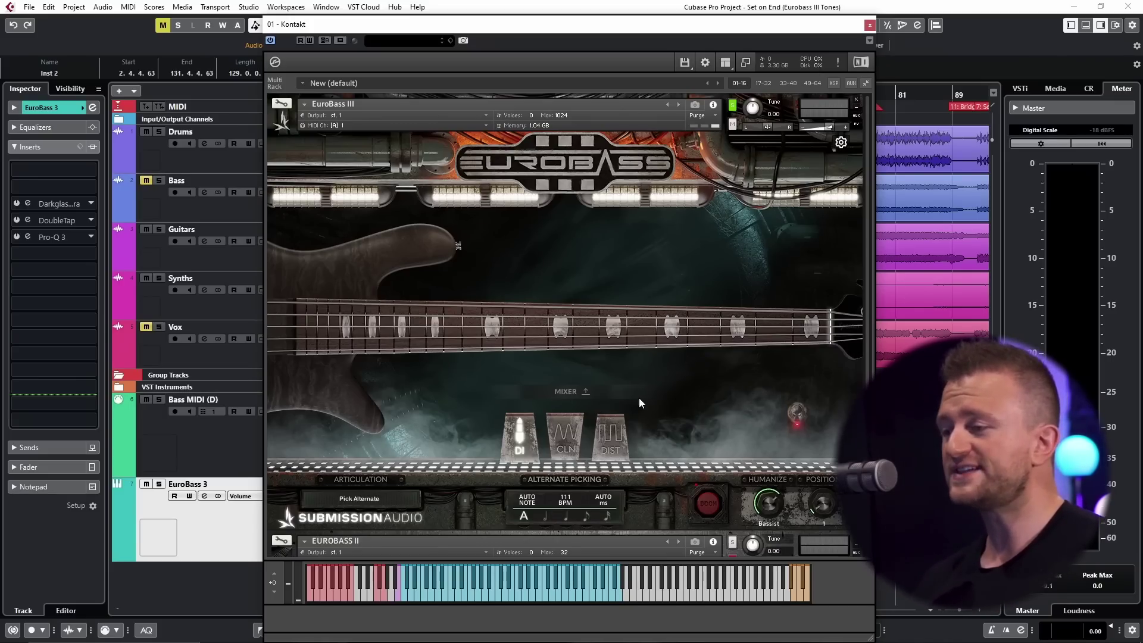
Step: Switch EuroBass III from the DI tone to the CLN tone
{"action": "left_click", "coordinate": [557, 440]}
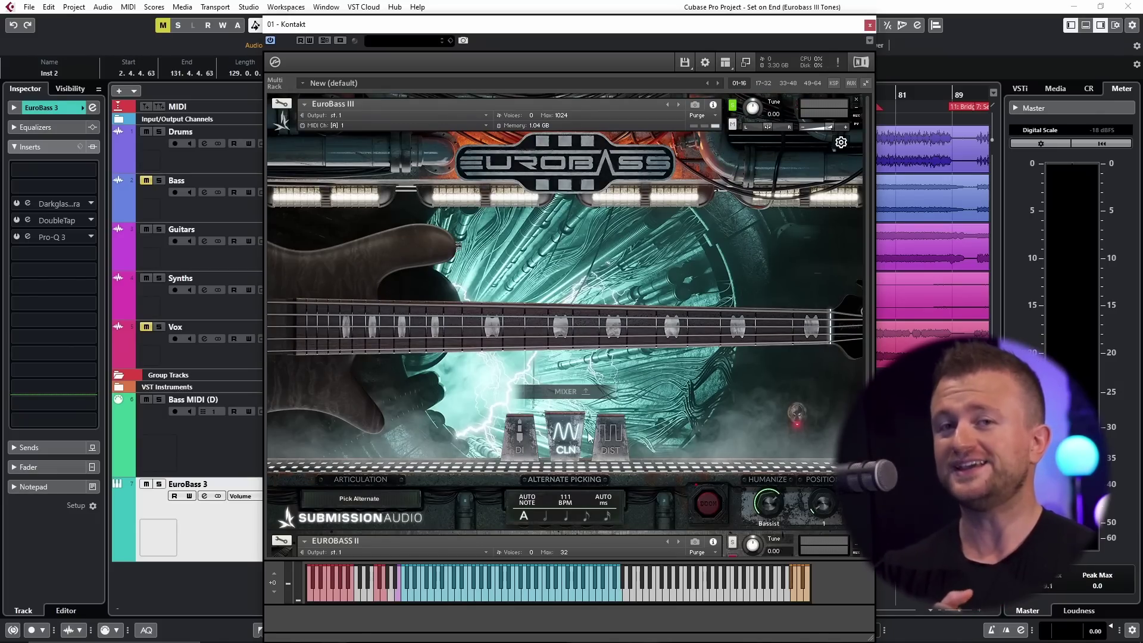
Step: Look over the CLN tone's mixer sliders and play the clean bass in the mix
{"action": "left_click", "coordinate": [567, 391]}
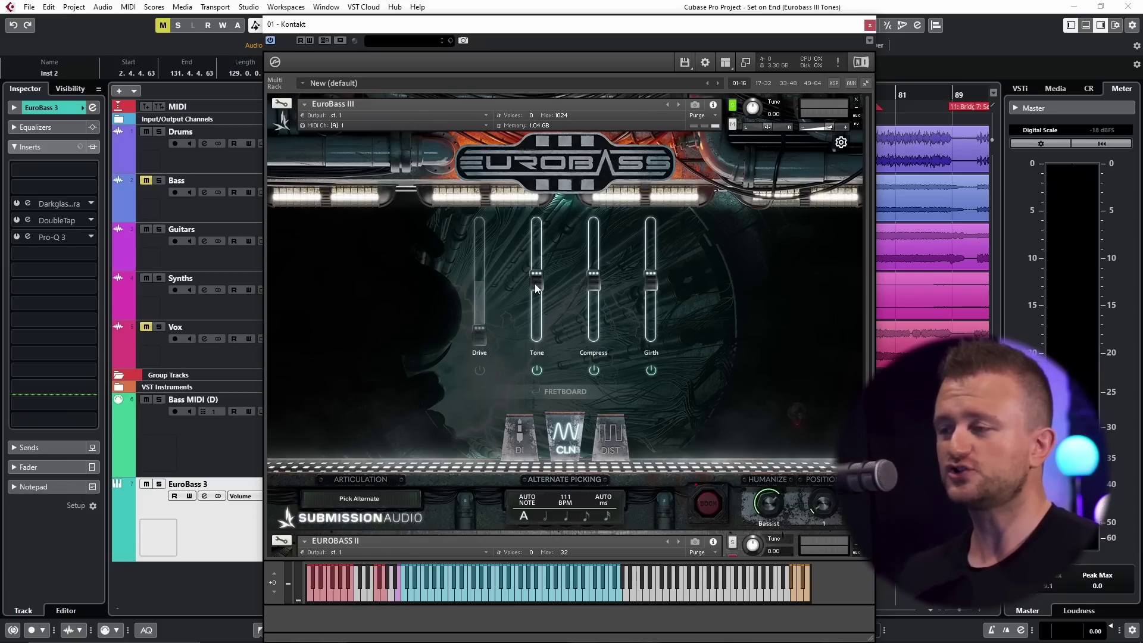
{"action": "left_click", "coordinate": [573, 394]}
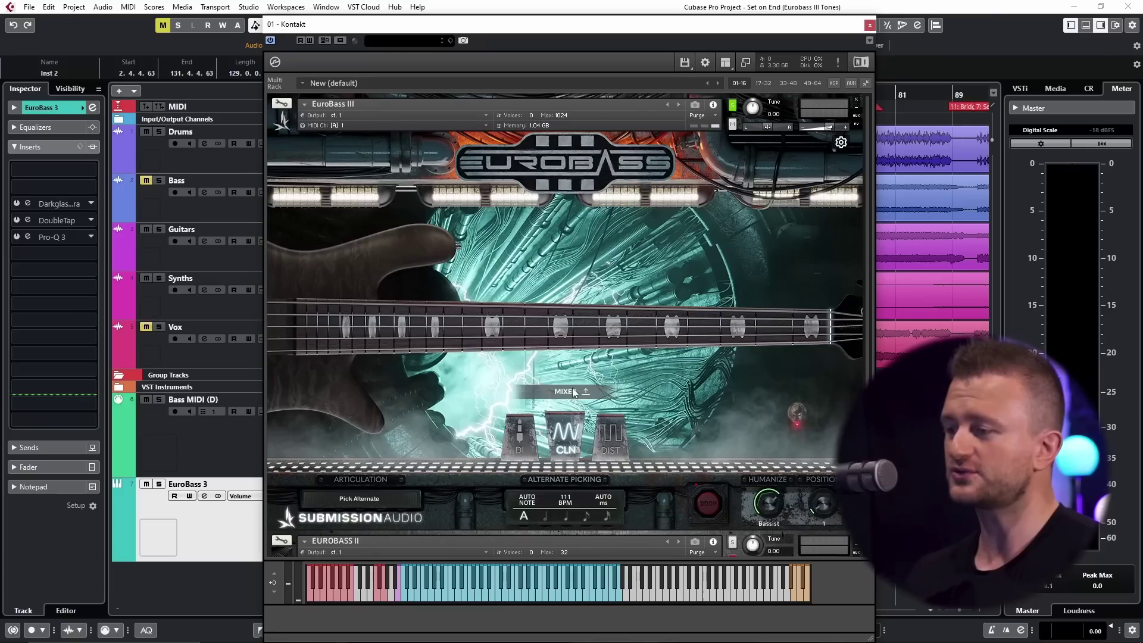
{"action": "left_click", "coordinate": [596, 430]}
{"action": "key", "text": "space"}
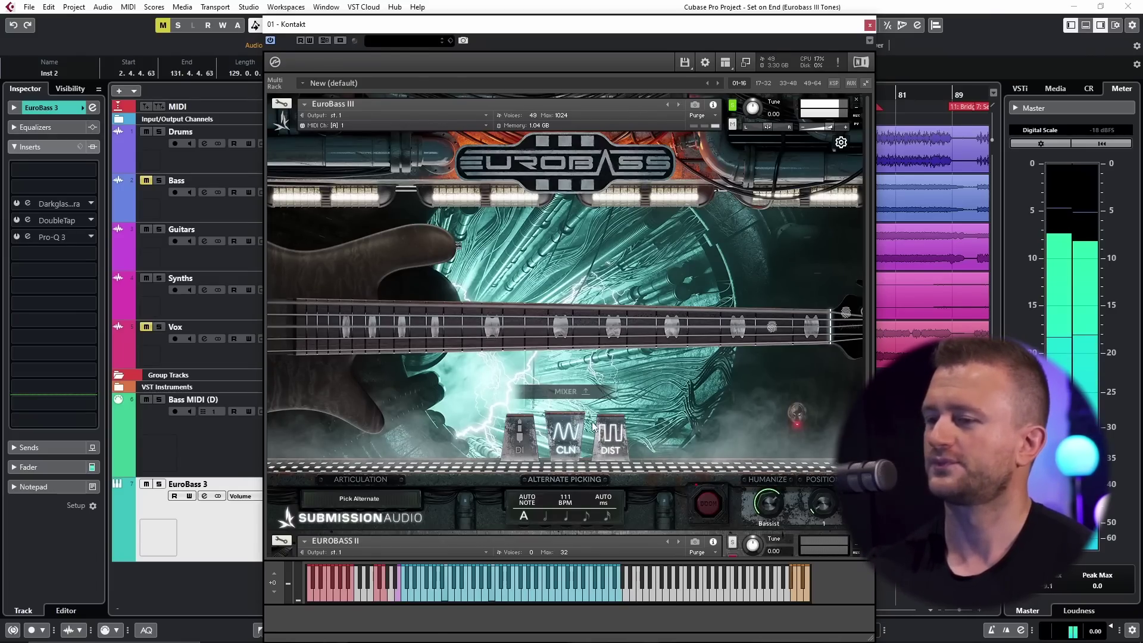
{"action": "left_click", "coordinate": [595, 430]}
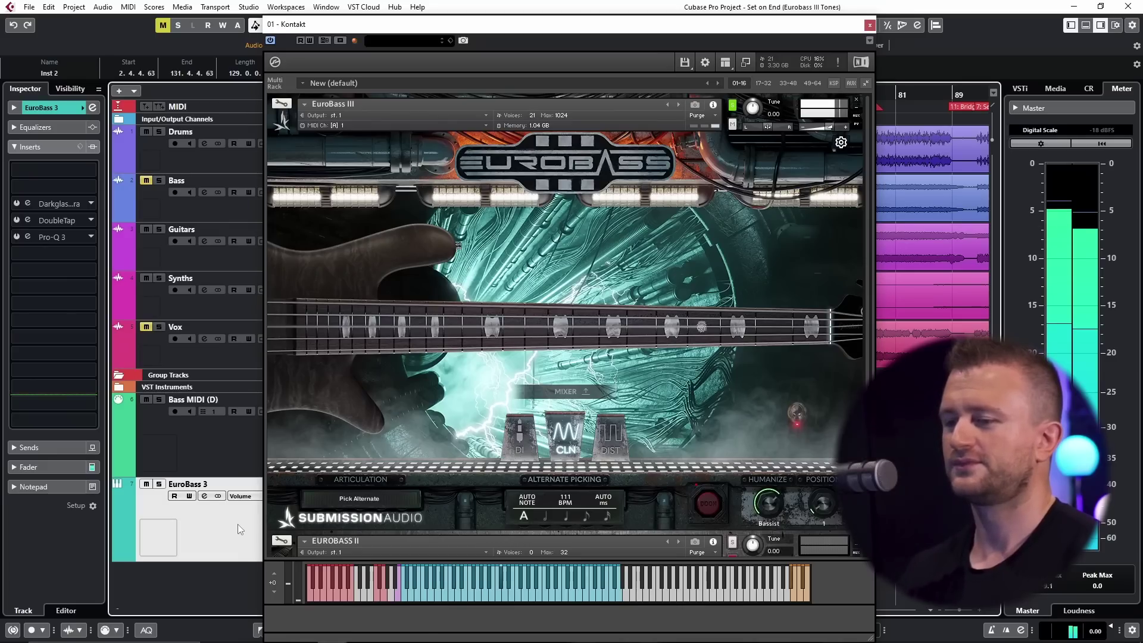
Step: Solo the EuroBass 3 track and try raised Tone and Compress settings in the CLN tone's mixer
{"action": "left_click", "coordinate": [159, 484]}
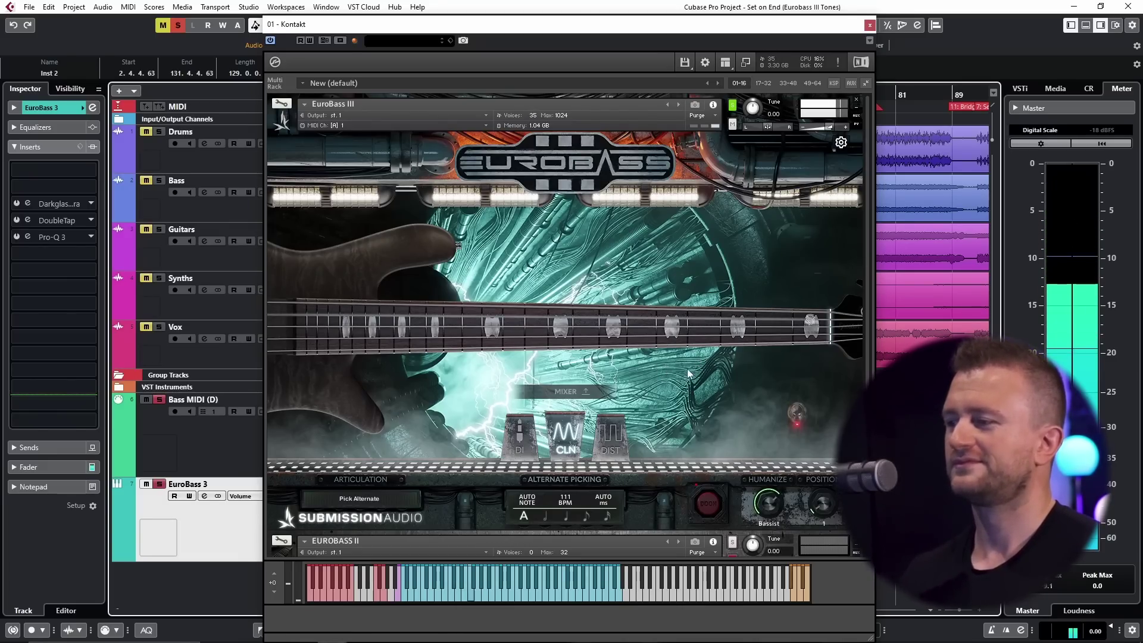
{"action": "left_click", "coordinate": [566, 391]}
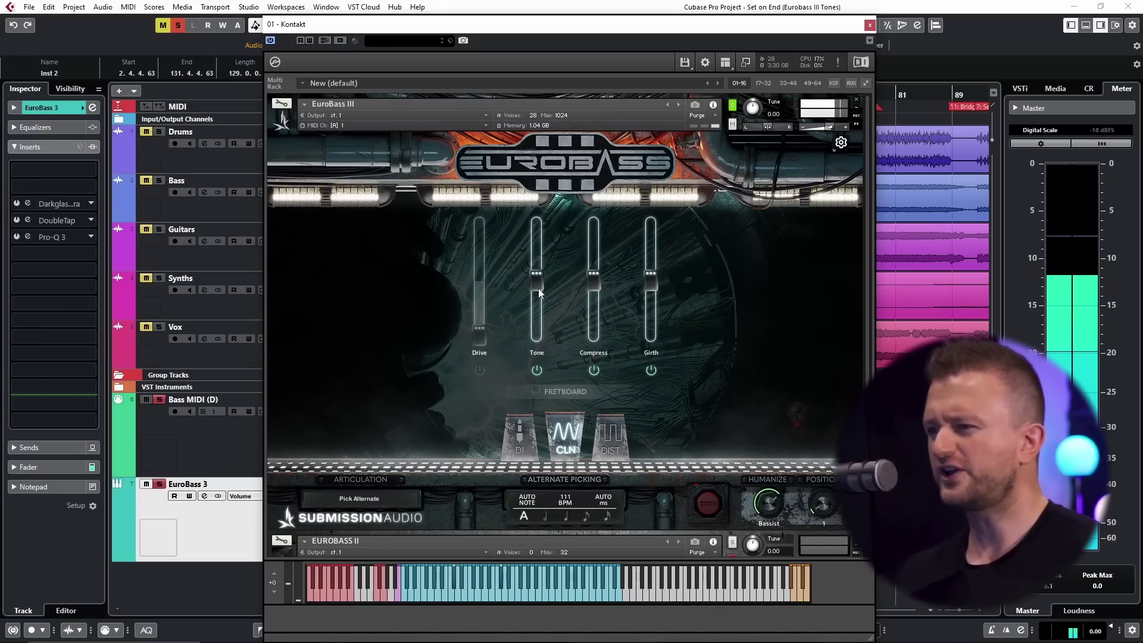
{"action": "left_click_drag", "start_coordinate": [539, 292], "coordinate": [608, 254]}
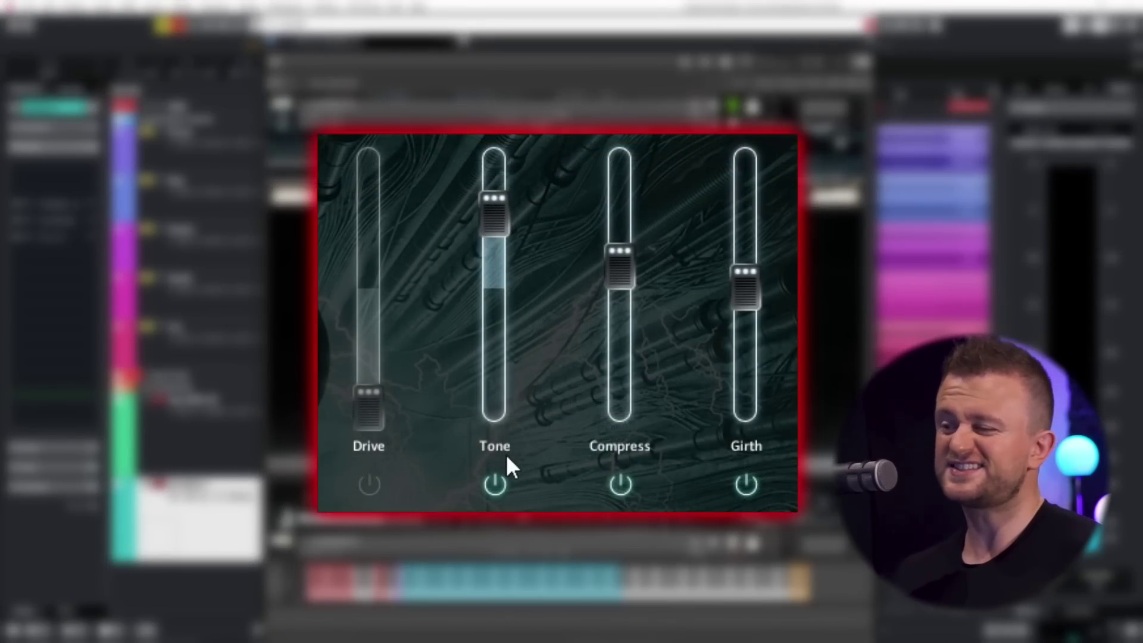
{"action": "left_click_drag", "start_coordinate": [495, 215], "coordinate": [511, 183]}
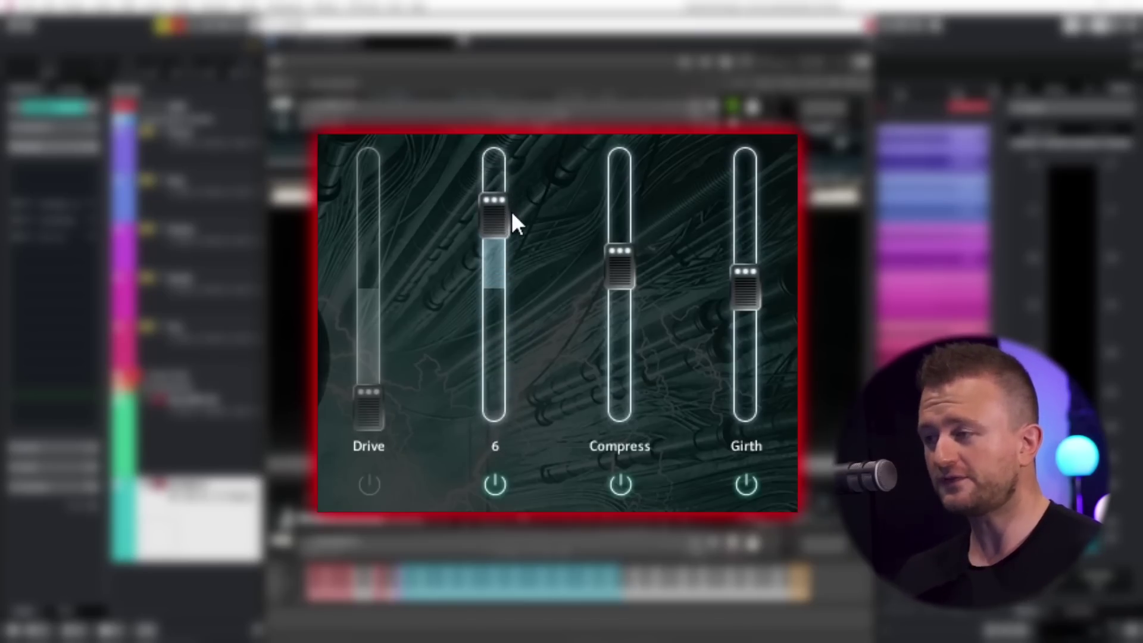
{"action": "left_click_drag", "start_coordinate": [619, 267], "coordinate": [649, 167]}
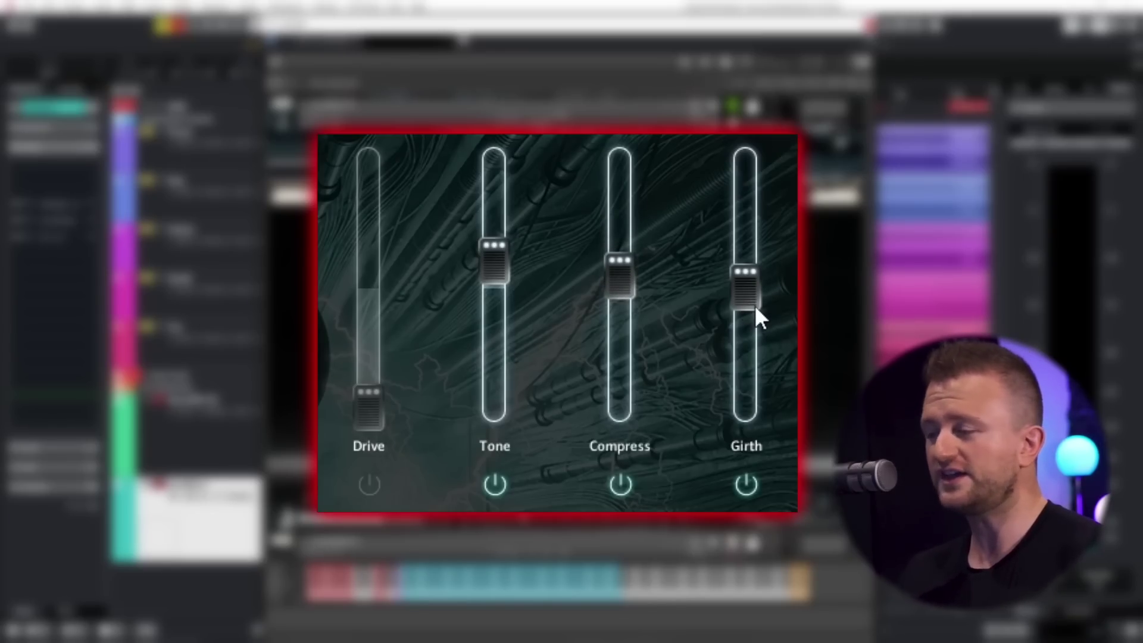
Step: Reset the CLN tone's Girth slider to 0 and return Tone and Compress to their default positions
{"action": "mouse_move", "coordinate": [756, 302]}
{"action": "left_mouse_down"}
{"action": "mouse_move", "coordinate": [766, 141]}
{"action": "mouse_move", "coordinate": [752, 449]}
{"action": "mouse_move", "coordinate": [760, 180]}
{"action": "mouse_move", "coordinate": [742, 288]}
{"action": "left_mouse_up"}
{"action": "double_click", "coordinate": [746, 273]}
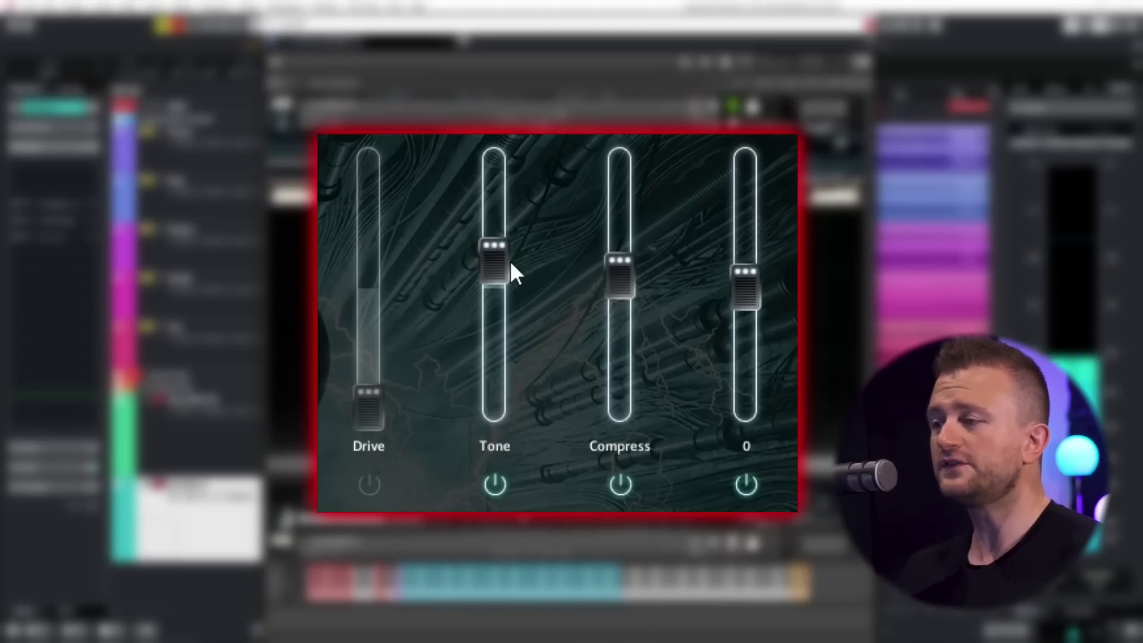
{"action": "double_click", "coordinate": [507, 262]}
{"action": "double_click", "coordinate": [623, 270]}
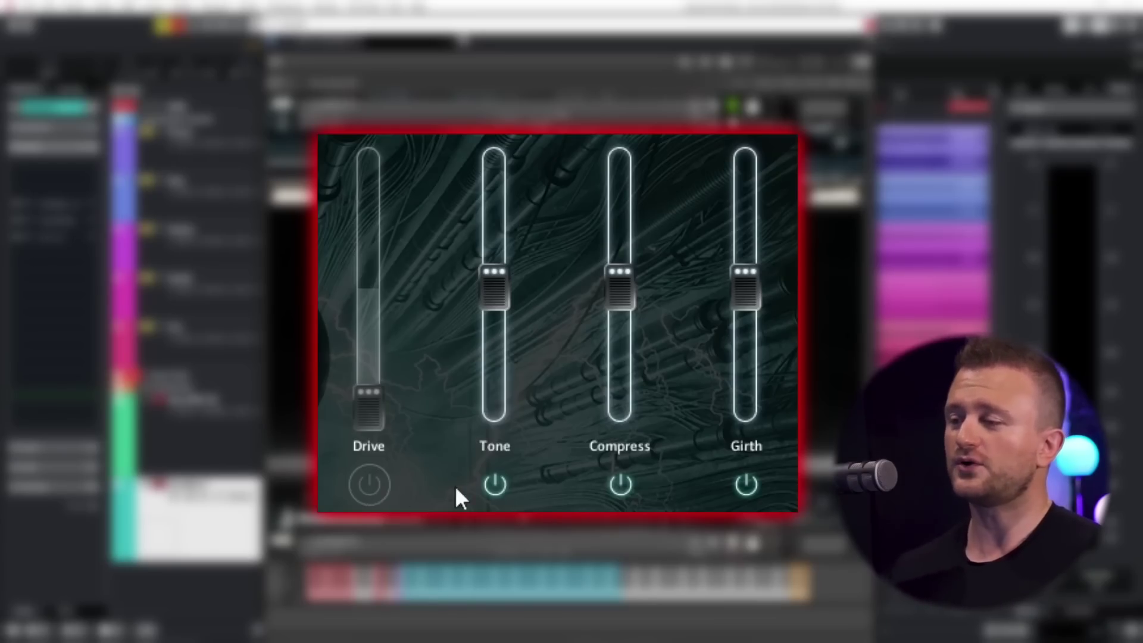
Step: Enable Drive on the CLN tone, raise its slider, and return to the fretboard view
{"action": "left_click", "coordinate": [376, 484]}
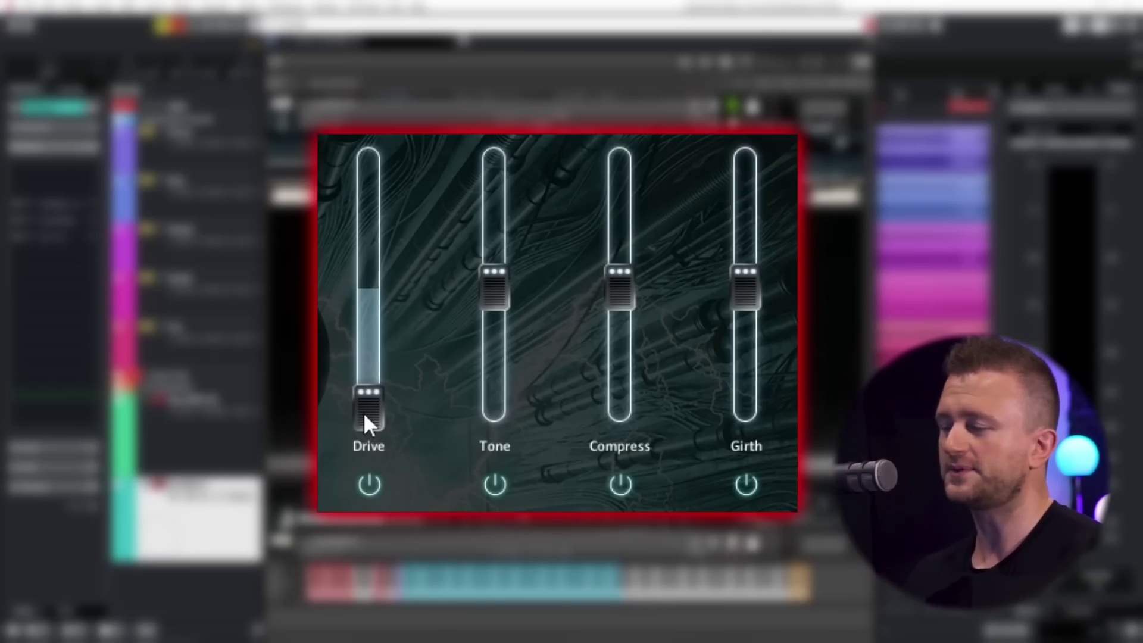
{"action": "left_click_drag", "start_coordinate": [364, 415], "coordinate": [376, 346]}
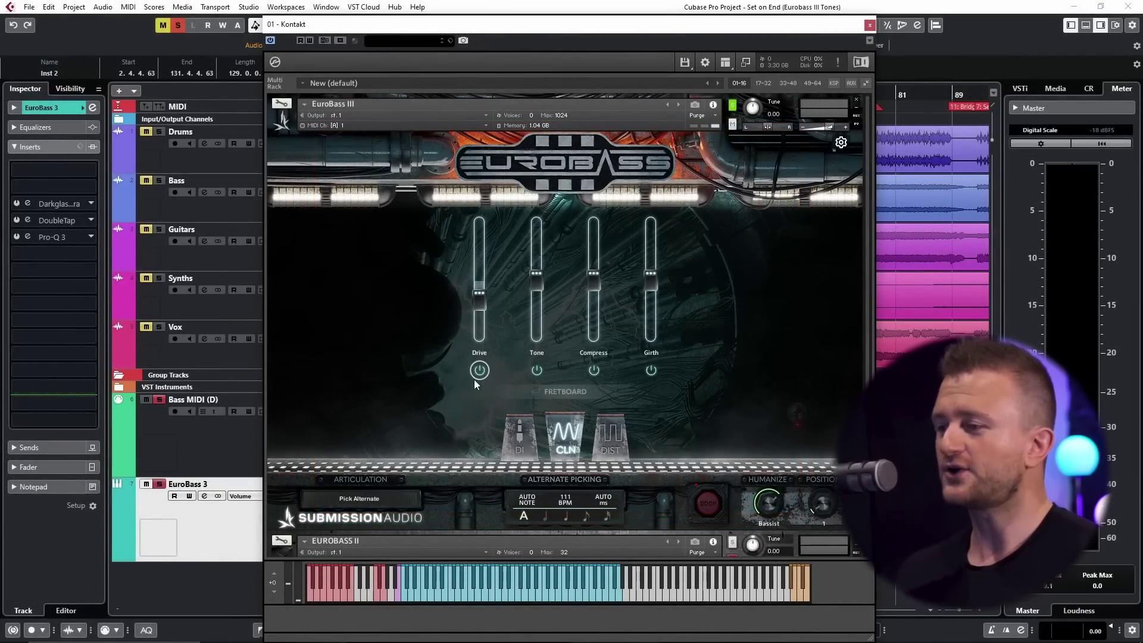
{"action": "left_click", "coordinate": [570, 392]}
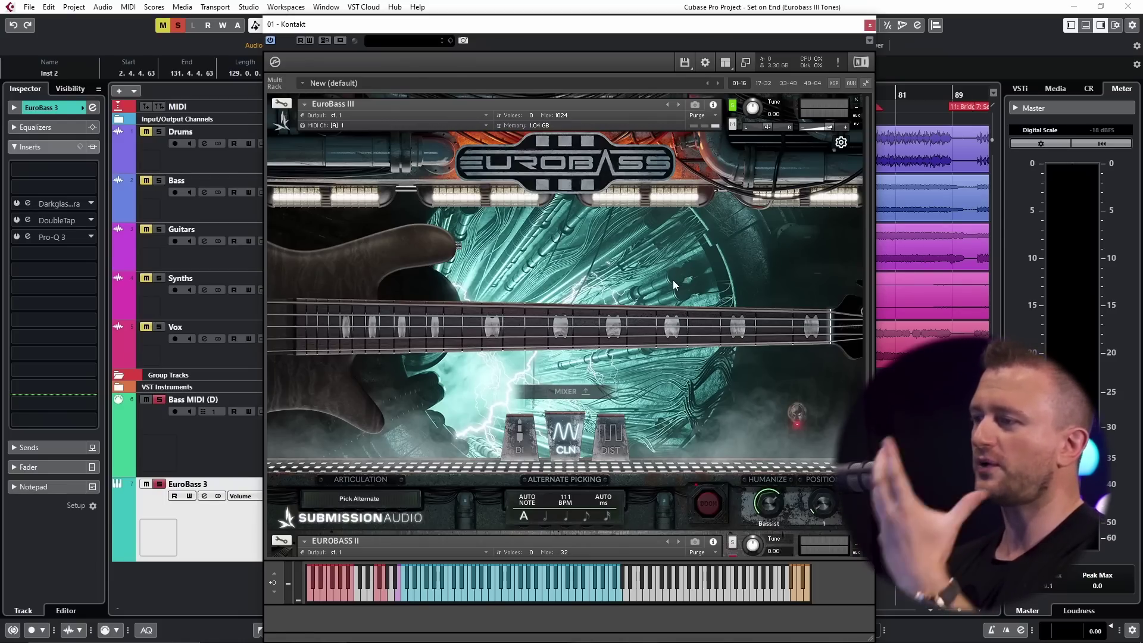
Step: Switch EuroBass III to the DIST tone and place the playback cursor just before the Verse 2 marker
{"action": "left_click", "coordinate": [618, 433]}
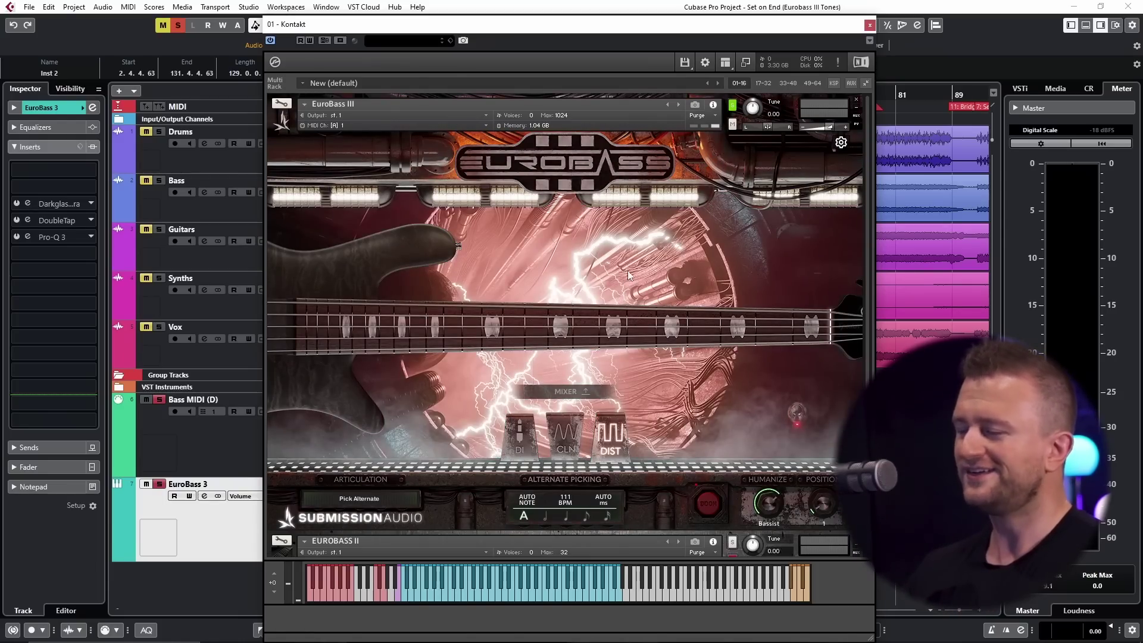
{"action": "left_click_drag", "start_coordinate": [657, 24], "coordinate": [675, 262]}
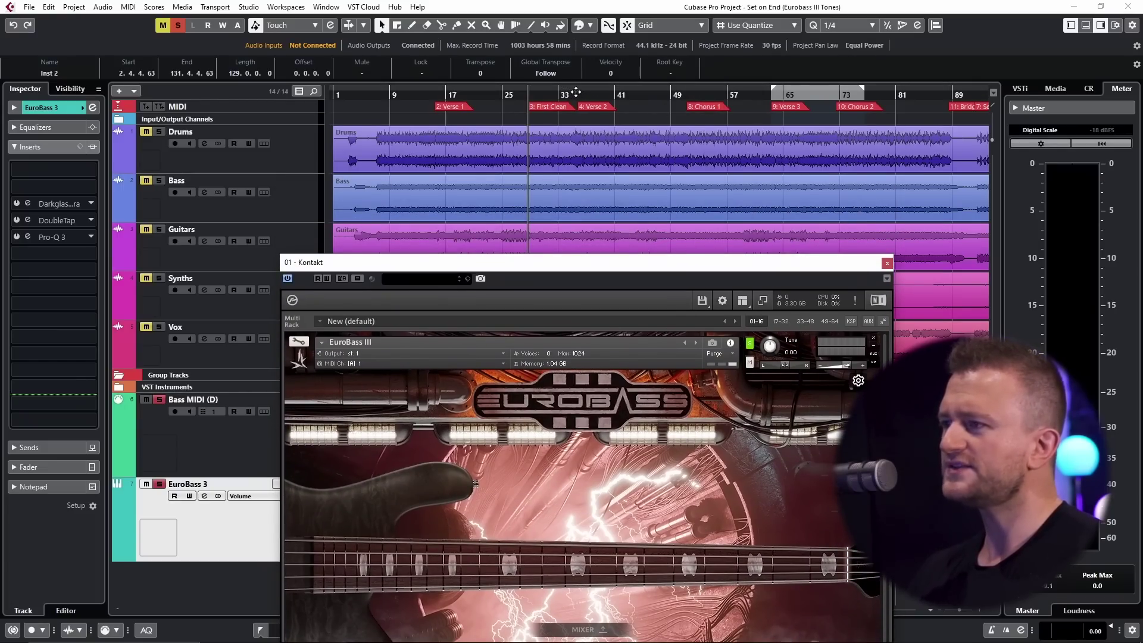
{"action": "left_click", "coordinate": [576, 92]}
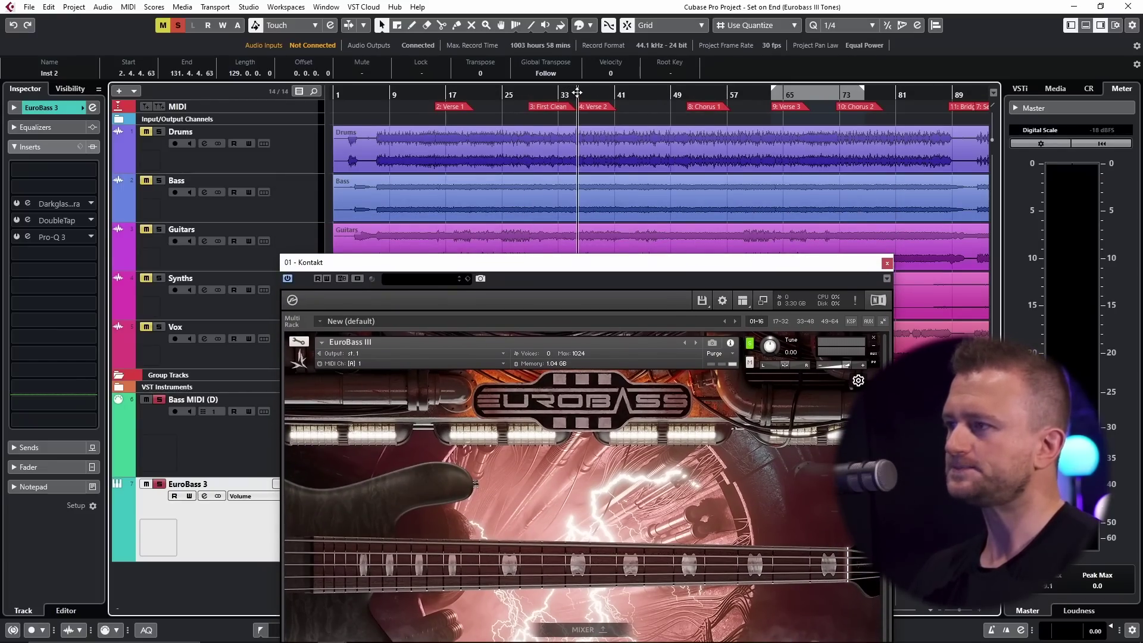
{"action": "left_click_drag", "start_coordinate": [600, 264], "coordinate": [583, 35]}
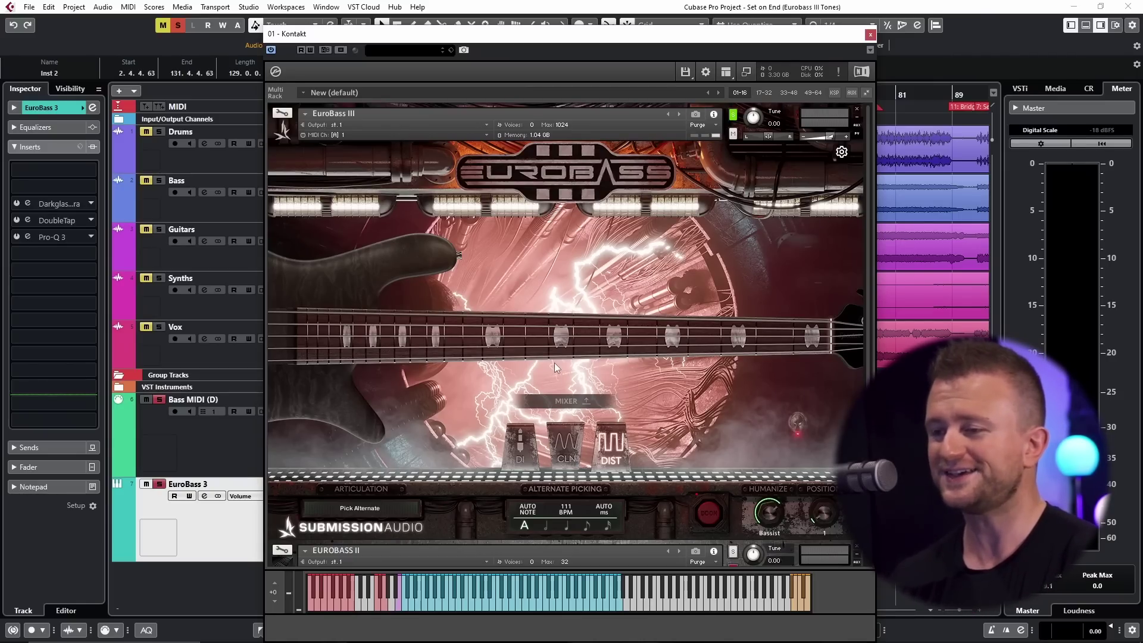
Step: Unsolo EuroBass 3 and play the DIST bass in the mix with Guitars muted, soloing it briefly for comparison
{"action": "key", "text": "s"}
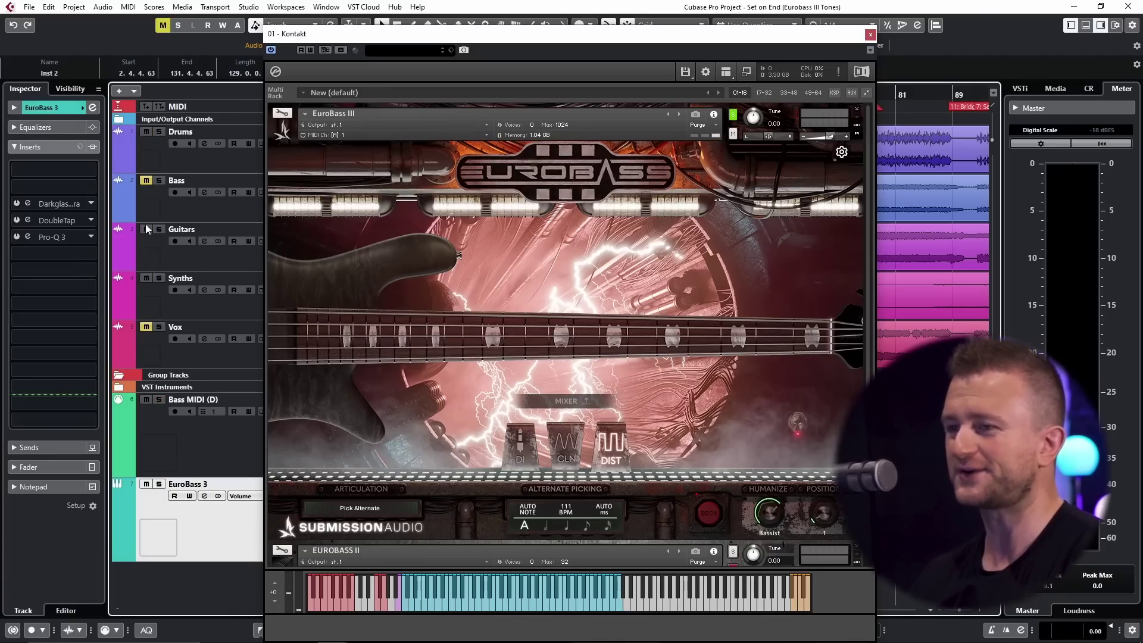
{"action": "key", "text": "space"}
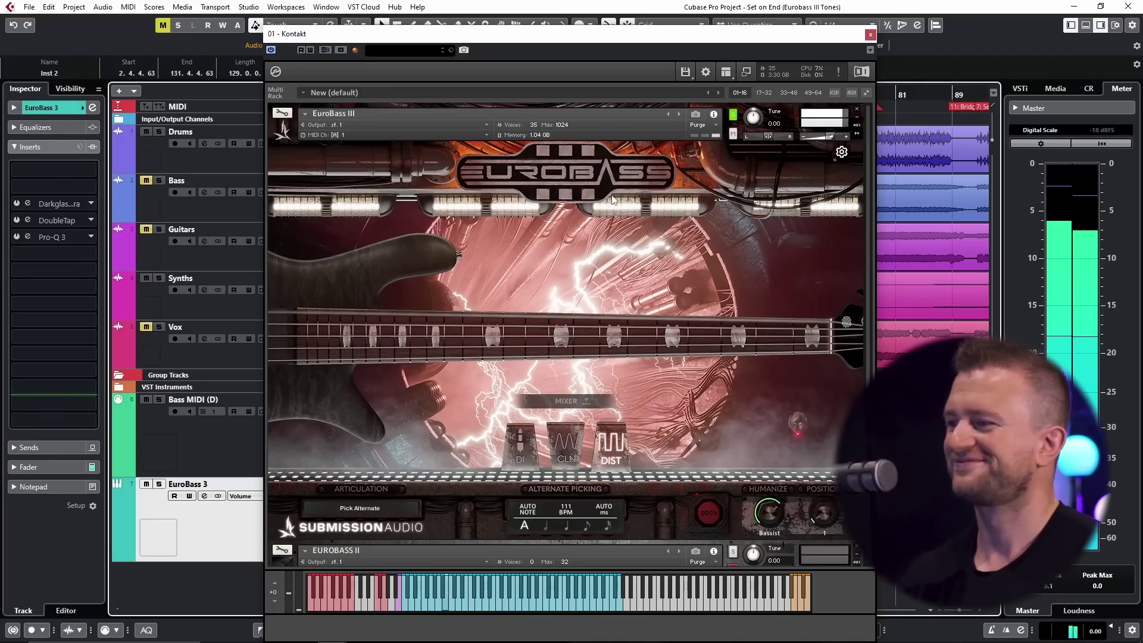
{"action": "key", "text": "s"}
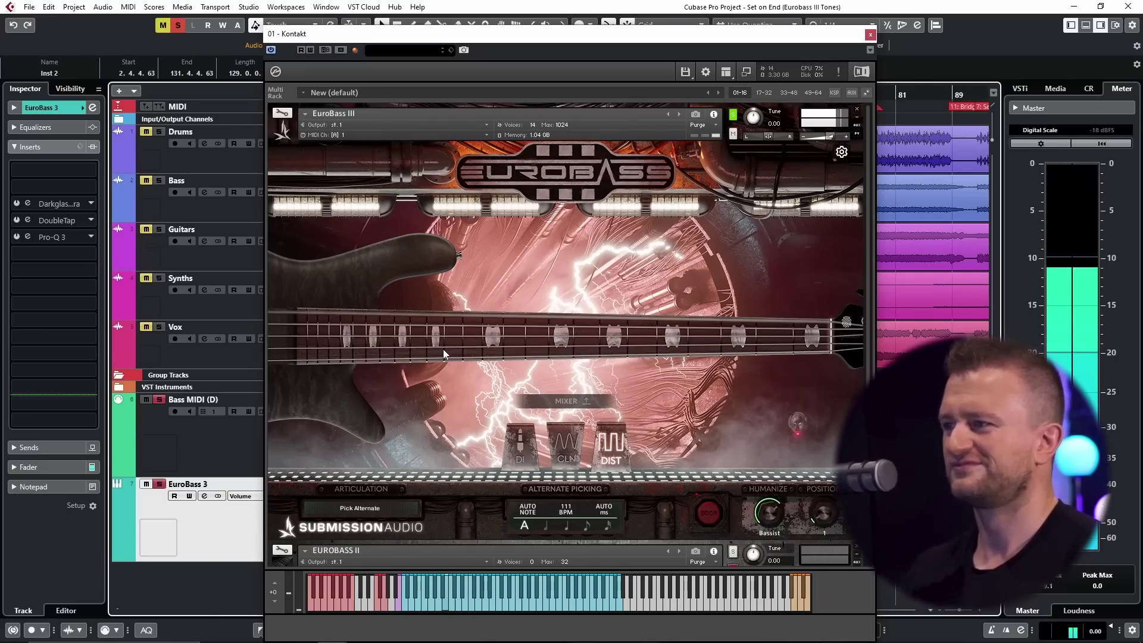
{"action": "key", "text": "s"}
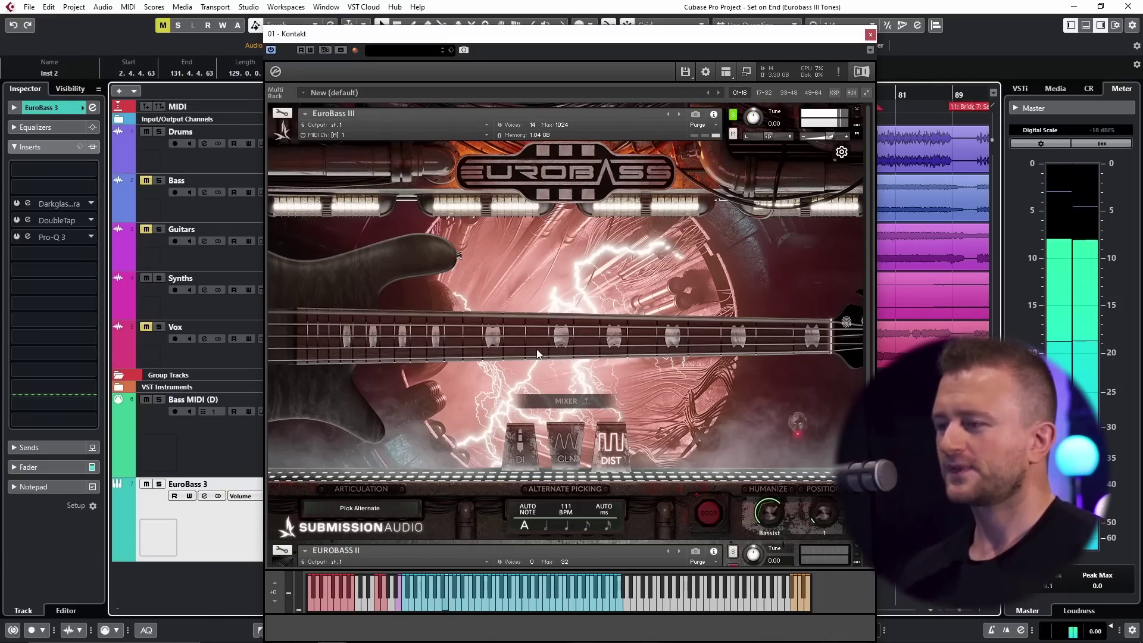
{"action": "key", "text": "space"}
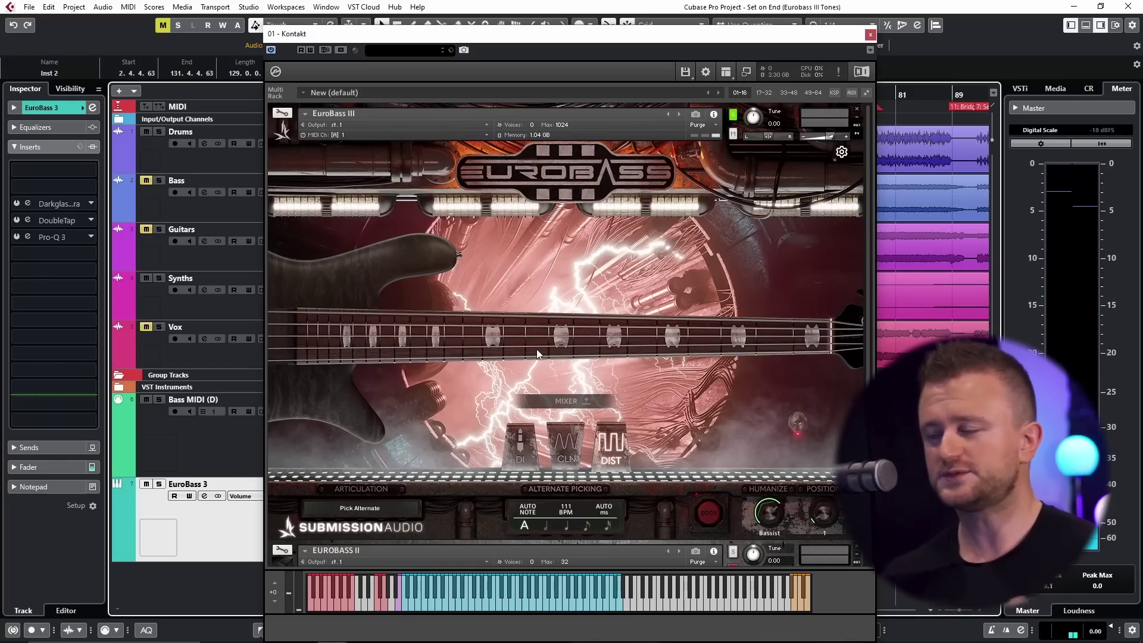
Step: Solo EuroBass 3 and slightly raise the DIST tone's Drive, Tone, Compress and Girth sliders in its mixer
{"action": "left_click", "coordinate": [565, 398]}
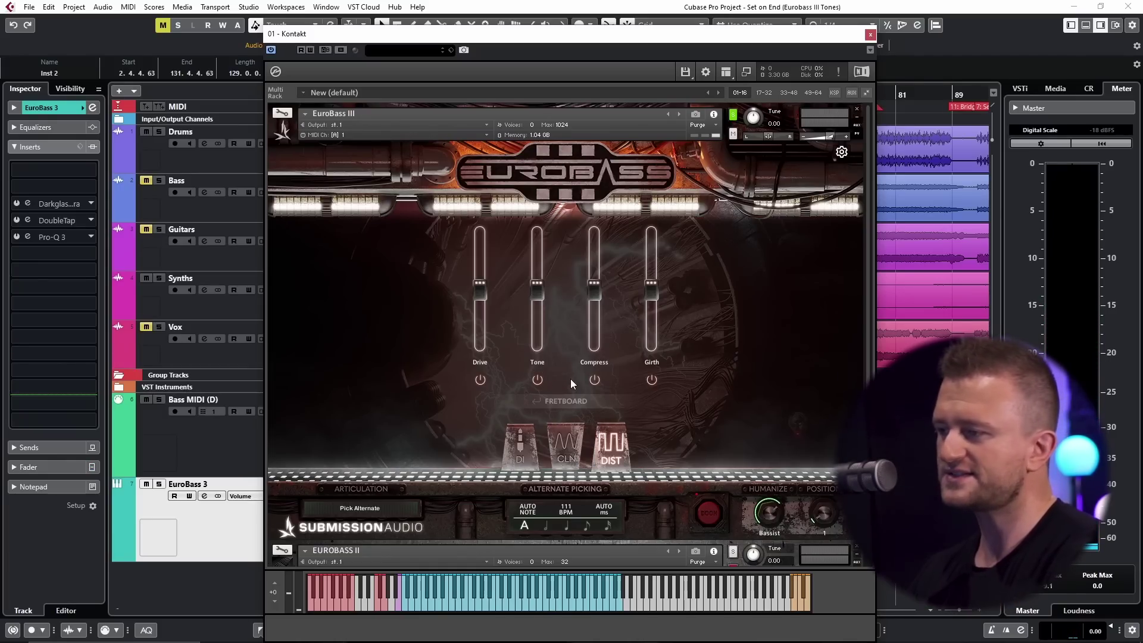
{"action": "key", "text": "s"}
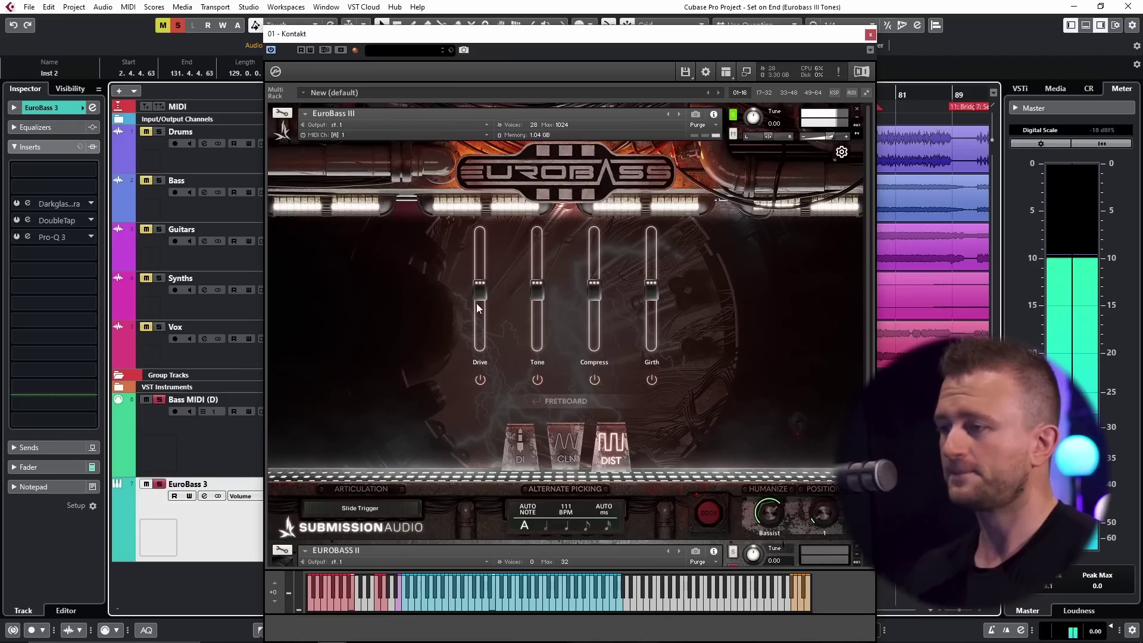
{"action": "left_click_drag", "start_coordinate": [479, 289], "coordinate": [506, 277]}
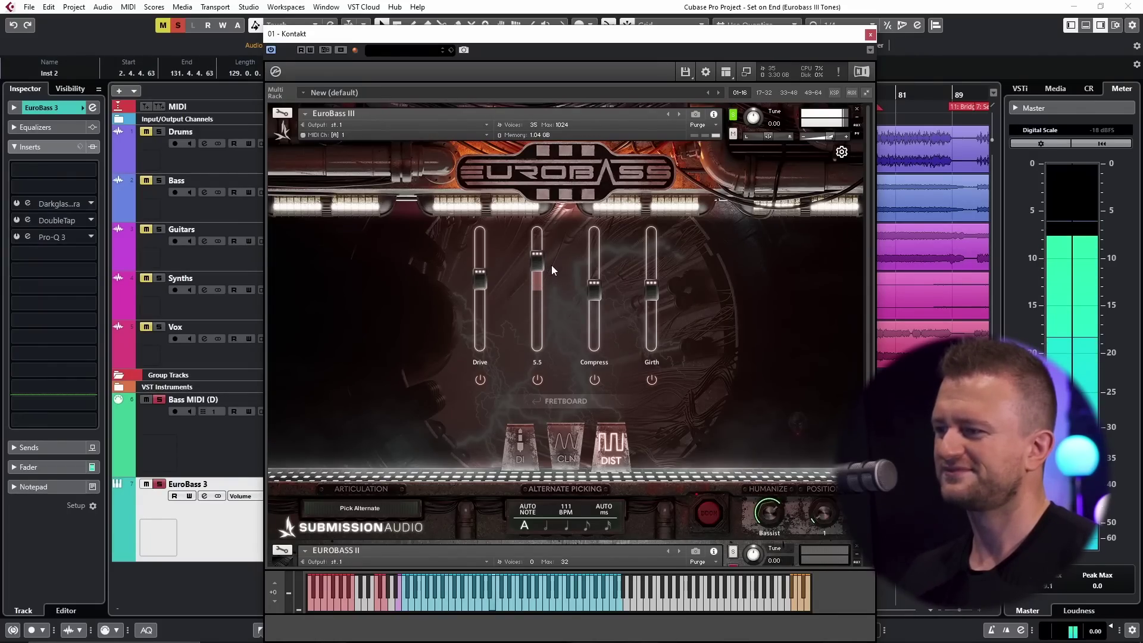
{"action": "left_click_drag", "start_coordinate": [540, 295], "coordinate": [600, 281]}
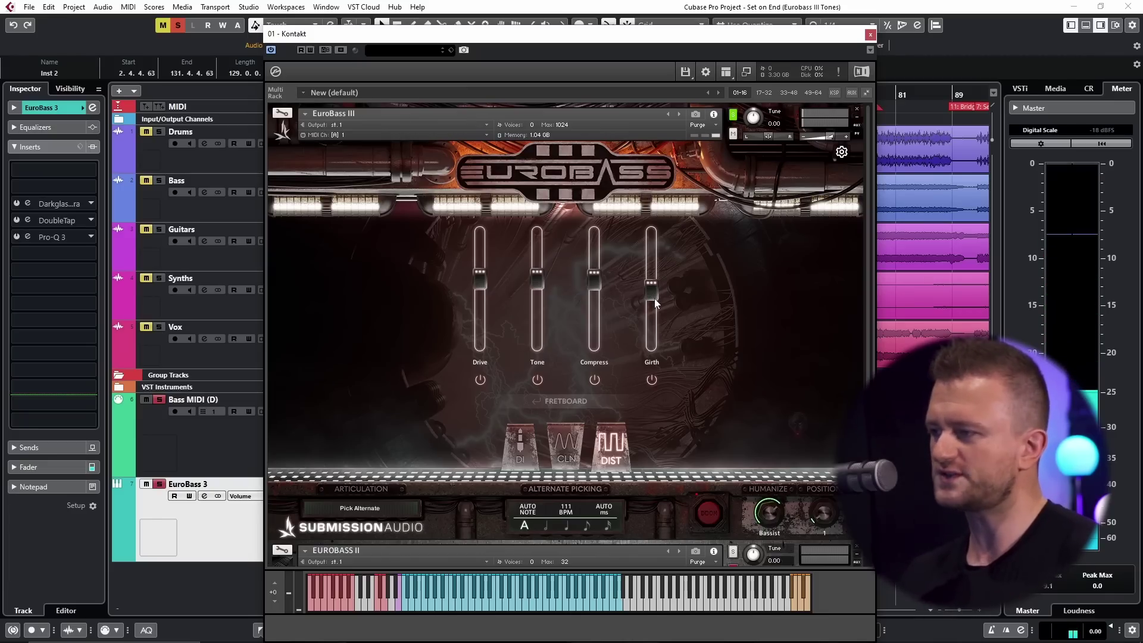
{"action": "mouse_move", "coordinate": [653, 300]}
{"action": "left_mouse_down"}
{"action": "mouse_move", "coordinate": [652, 236]}
{"action": "mouse_move", "coordinate": [647, 324]}
{"action": "mouse_move", "coordinate": [658, 290]}
{"action": "left_mouse_up"}
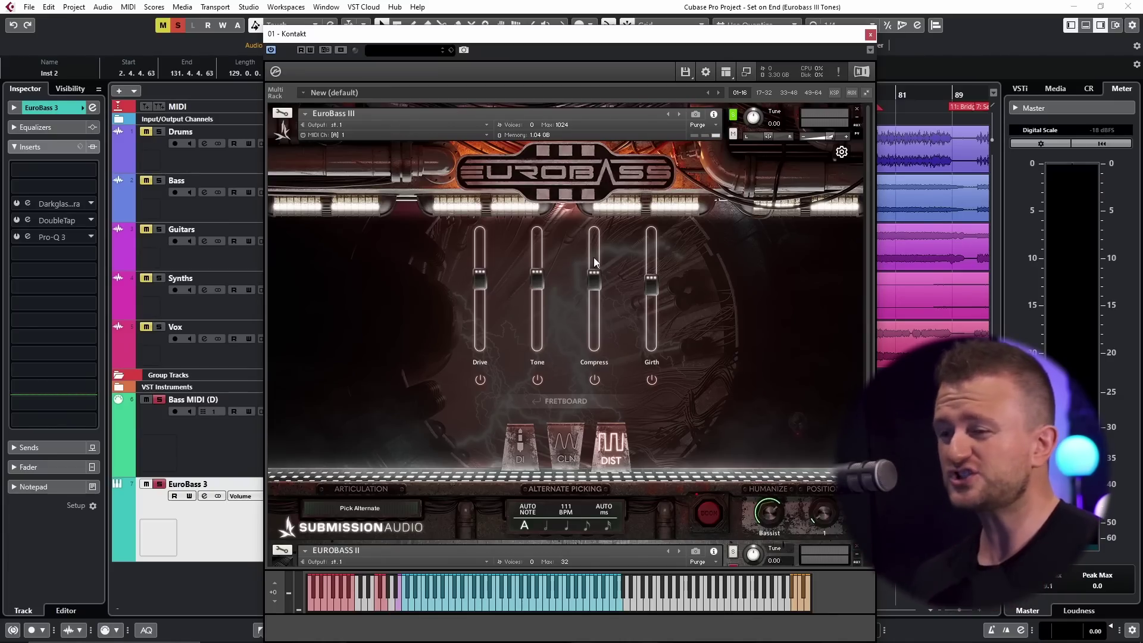
Step: Unsolo EuroBass 3 and, during playback in the mix, slightly lower the DIST Tone and Compress and set Girth to about -0.6
{"action": "left_click", "coordinate": [159, 484]}
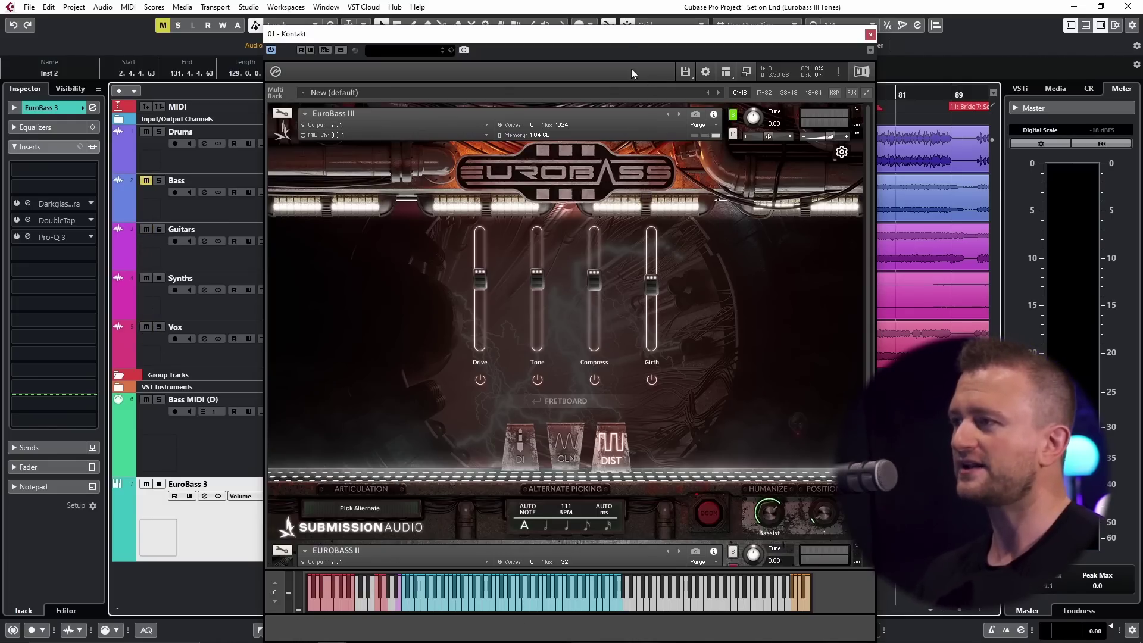
{"action": "left_click_drag", "start_coordinate": [631, 69], "coordinate": [620, 64]}
{"action": "key", "text": "space"}
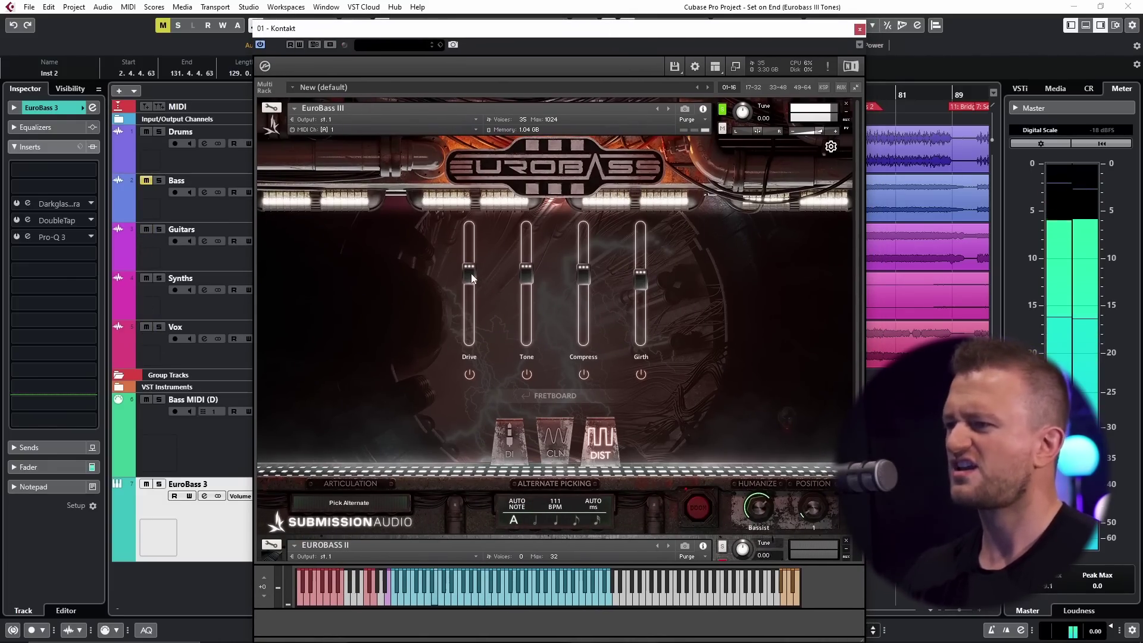
{"action": "left_click_drag", "start_coordinate": [526, 273], "coordinate": [515, 280]}
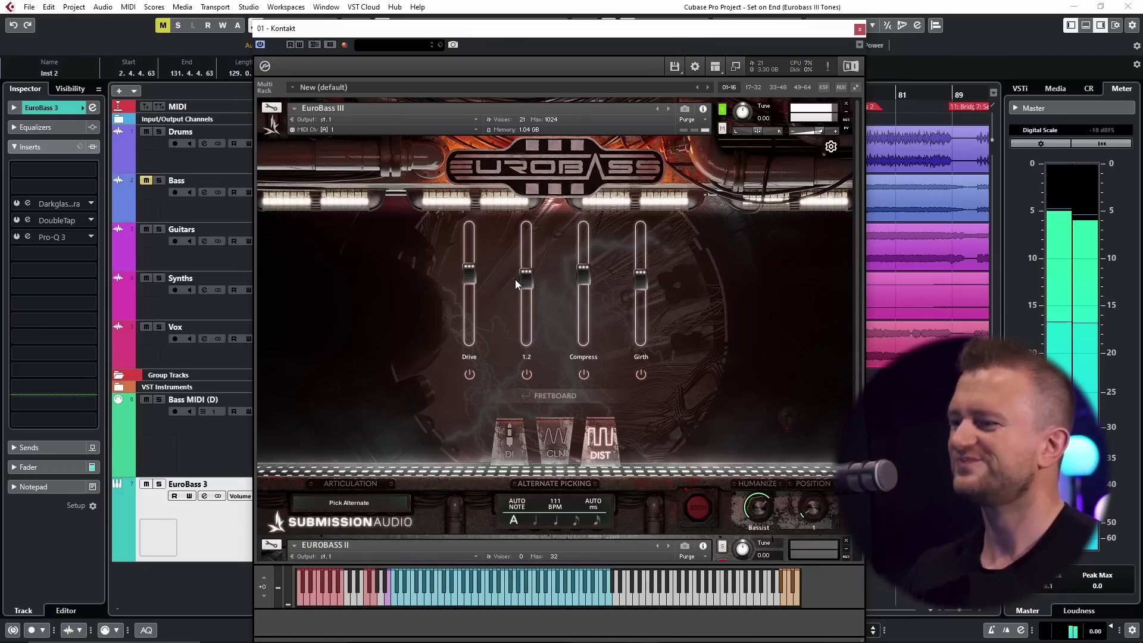
{"action": "left_click_drag", "start_coordinate": [637, 275], "coordinate": [666, 289]}
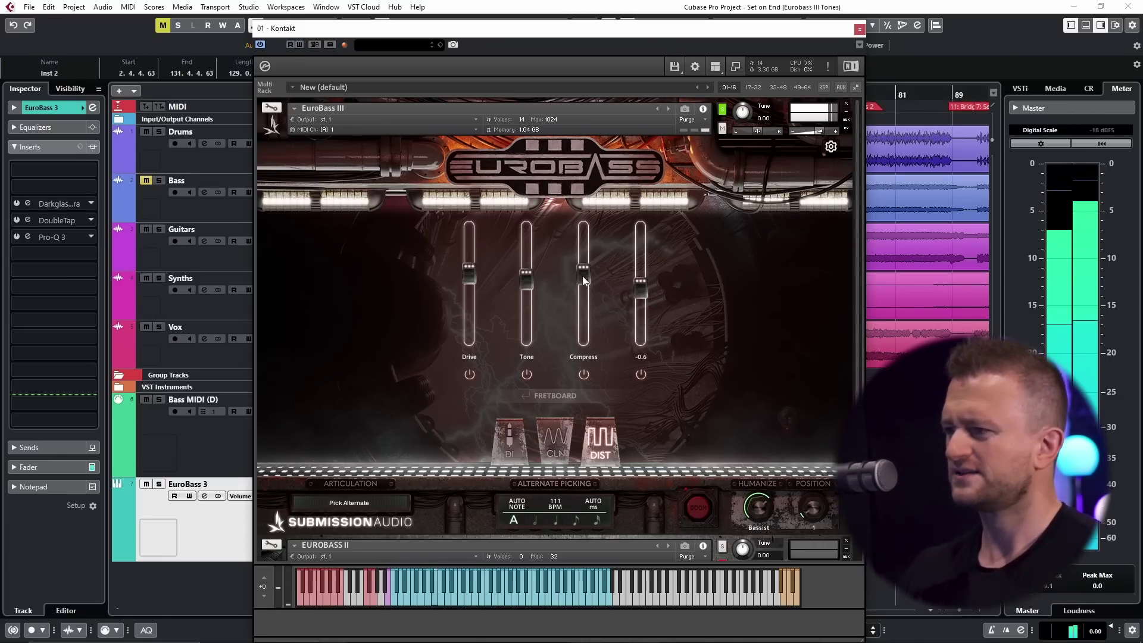
{"action": "mouse_move", "coordinate": [583, 277]}
{"action": "left_mouse_down"}
{"action": "mouse_move", "coordinate": [601, 269]}
{"action": "mouse_move", "coordinate": [593, 279]}
{"action": "left_mouse_up"}
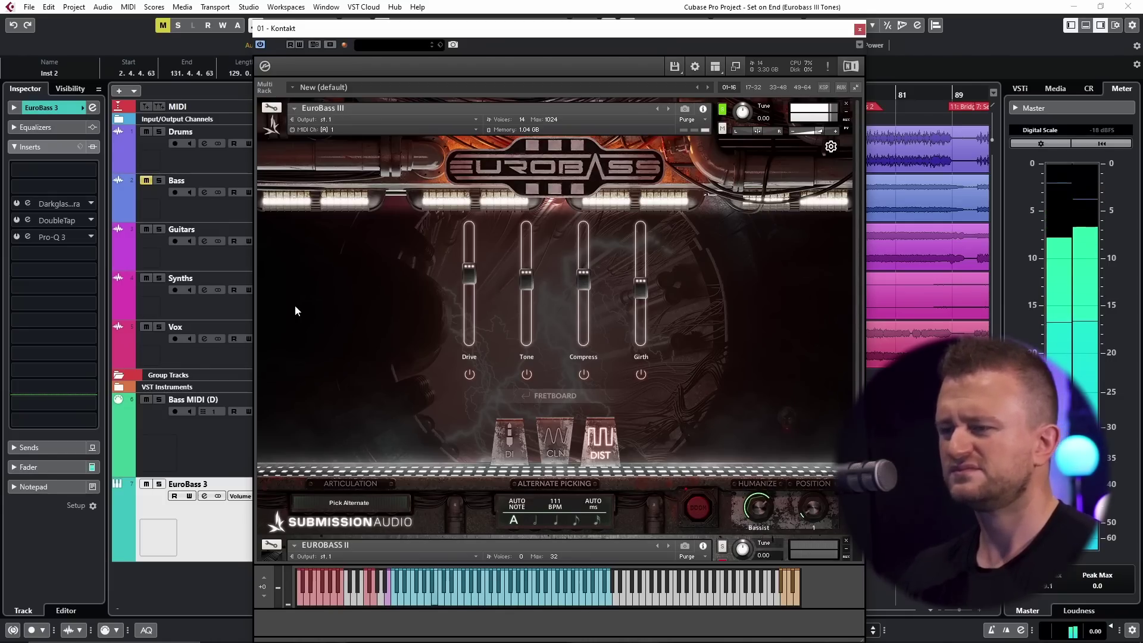
Step: Mute the Guitars track to hear the DIST bass without it, and stop playback
{"action": "left_click", "coordinate": [146, 230]}
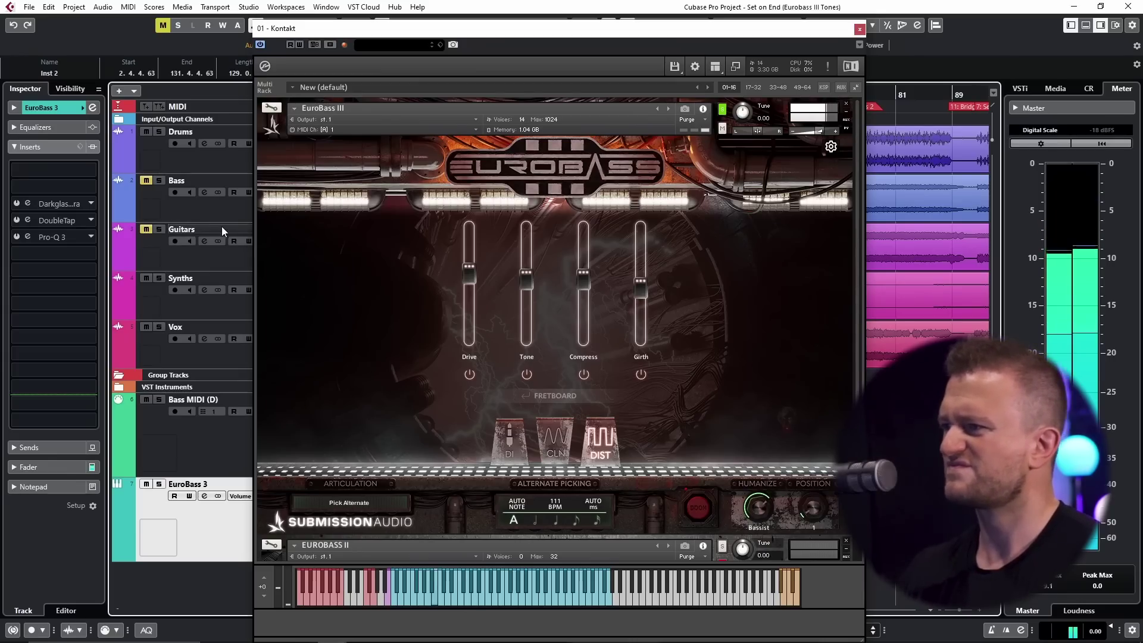
{"action": "key", "text": "space"}
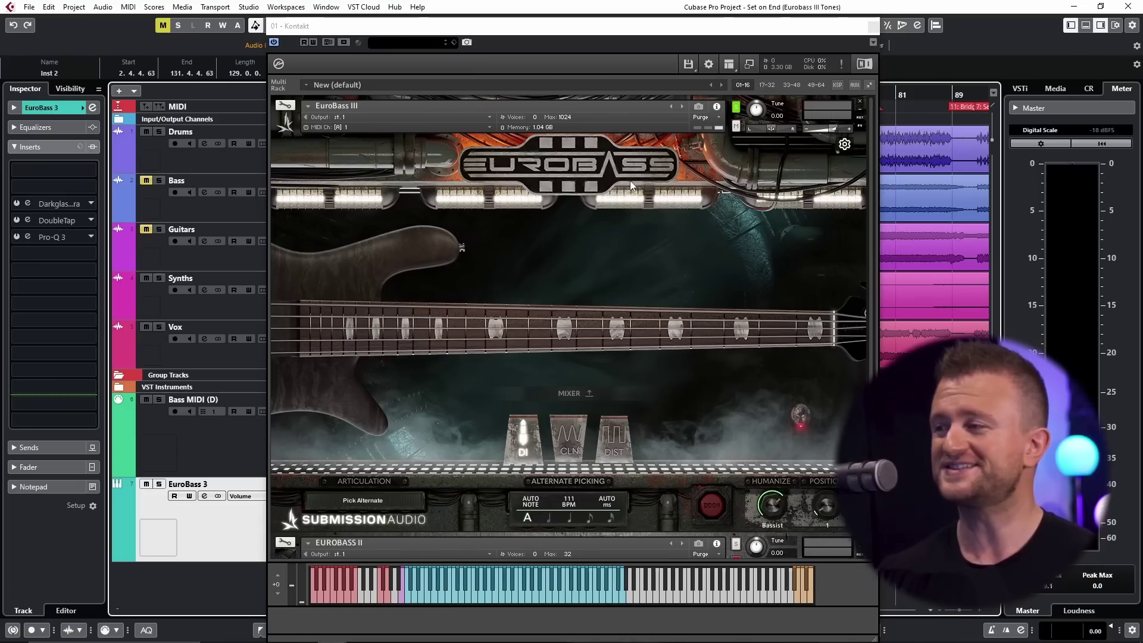
Step: Open EuroBass III's settings and toggle the Pick Alternate keyswitch to Latch and back to momentary in the Keyswitch Map
{"action": "left_click", "coordinate": [844, 144]}
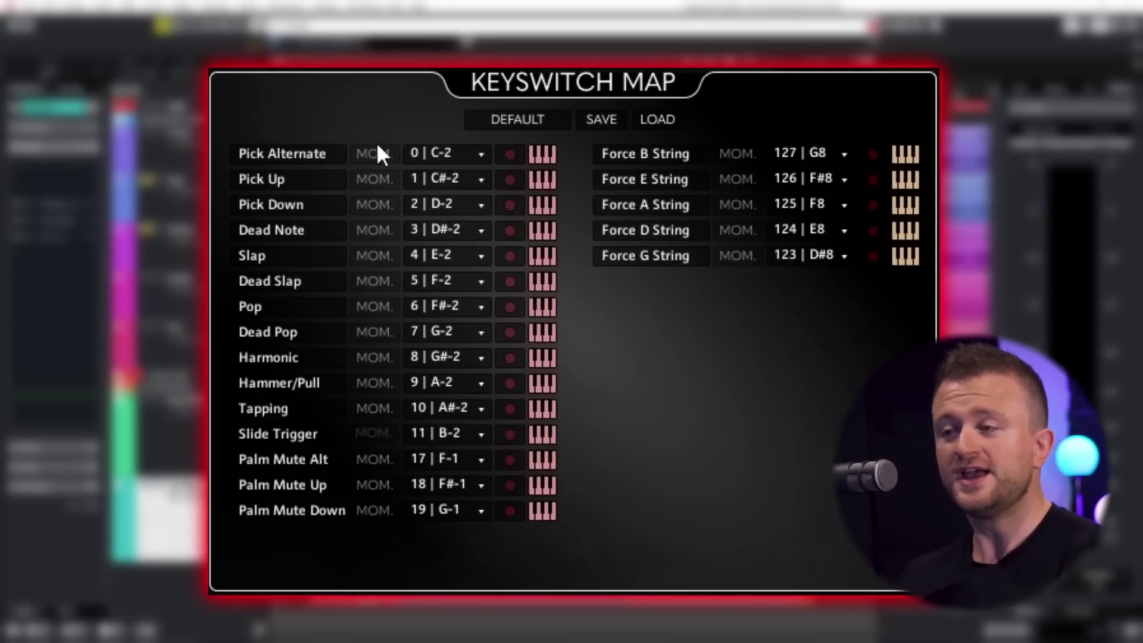
{"action": "left_click", "coordinate": [386, 156]}
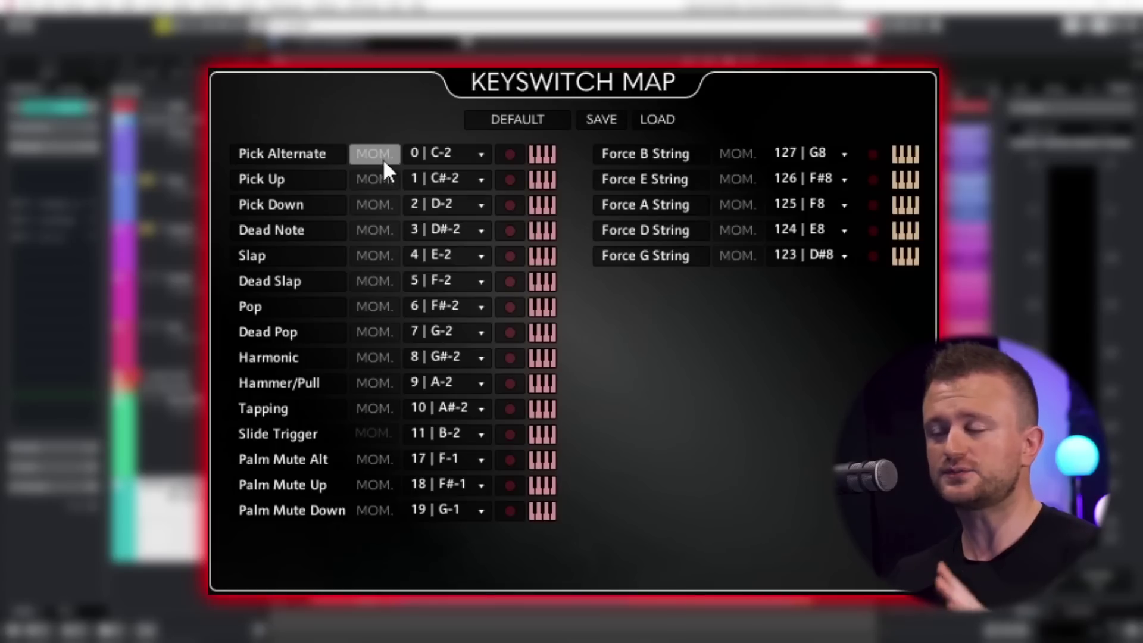
{"action": "left_click", "coordinate": [386, 150]}
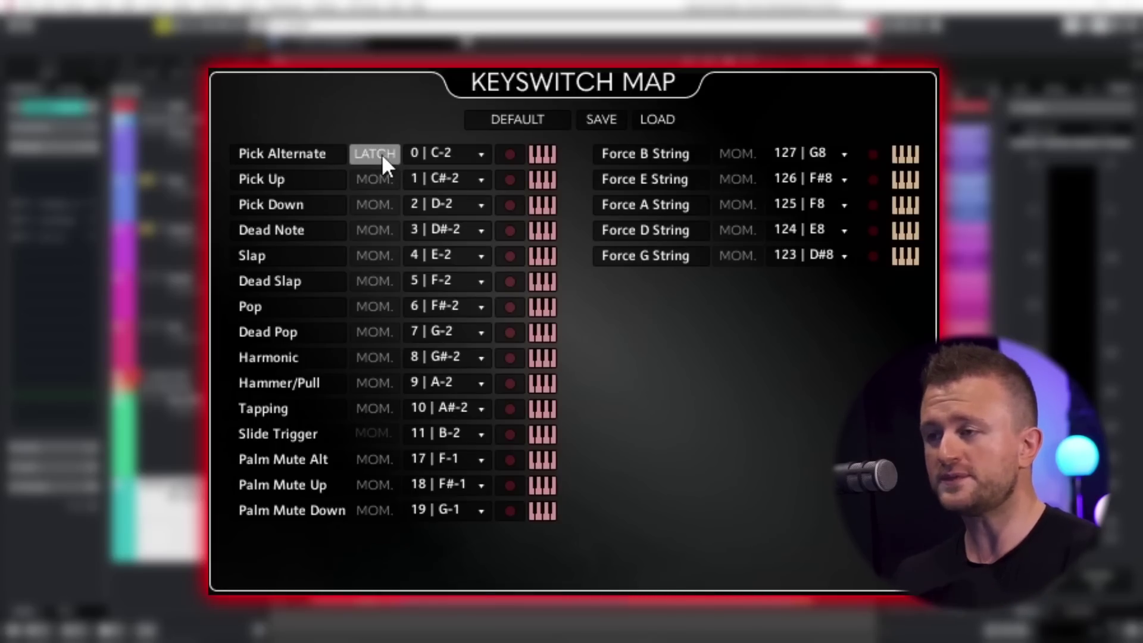
{"action": "left_click", "coordinate": [385, 157]}
Step: Look through the note choices for the Pick Alternate keyswitch and pick the first swatch in its key colour palette
{"action": "left_click", "coordinate": [455, 154]}
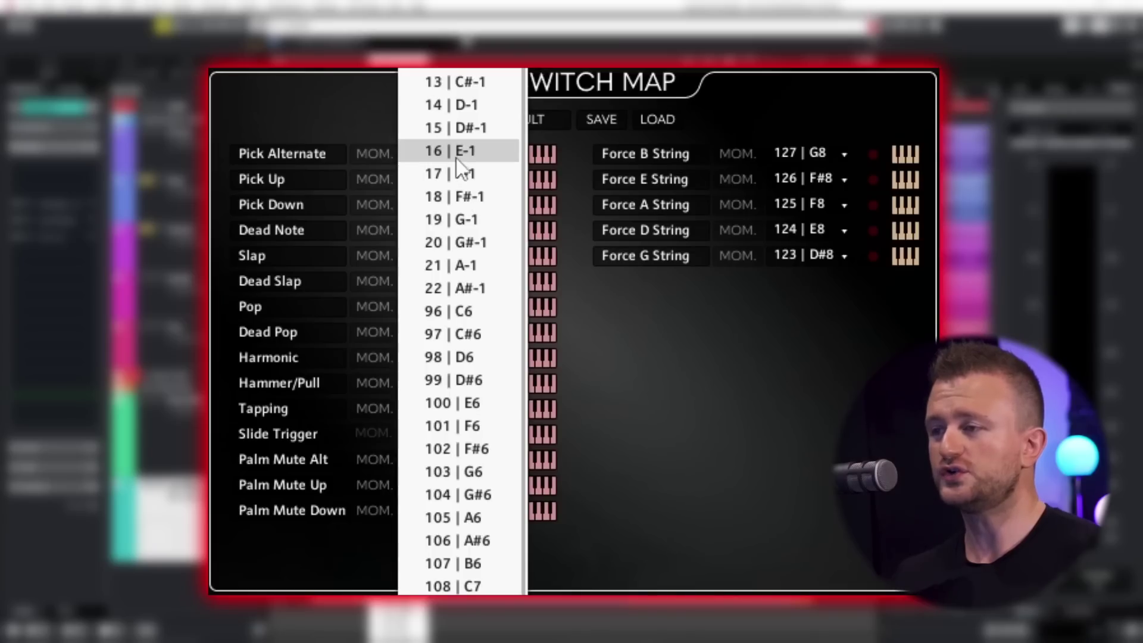
{"action": "left_click", "coordinate": [755, 386]}
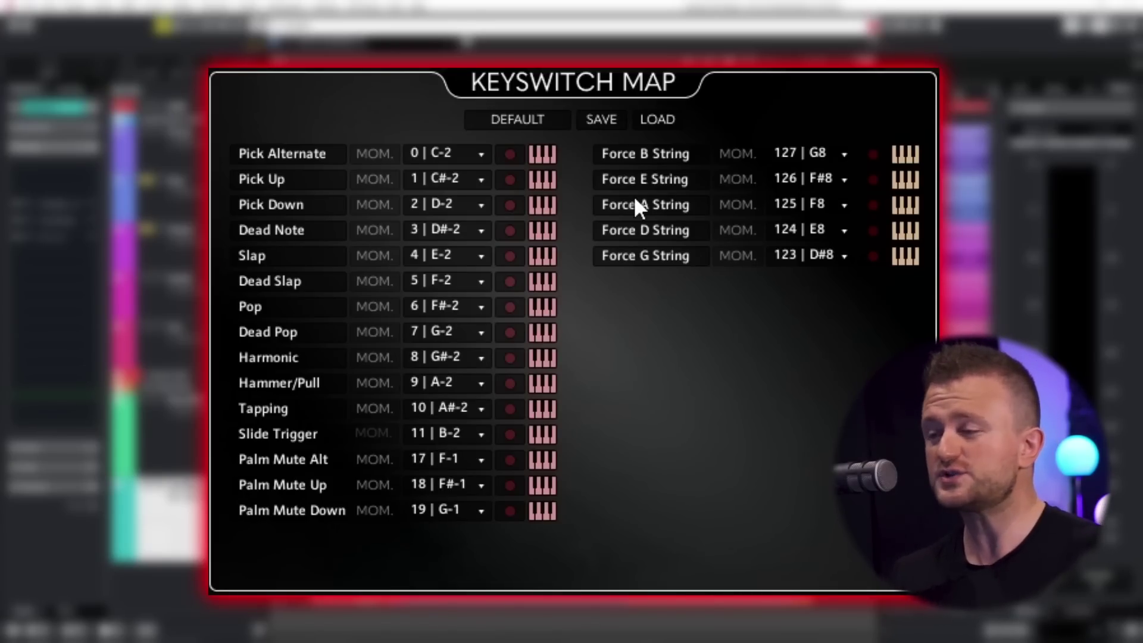
{"action": "left_click", "coordinate": [519, 155]}
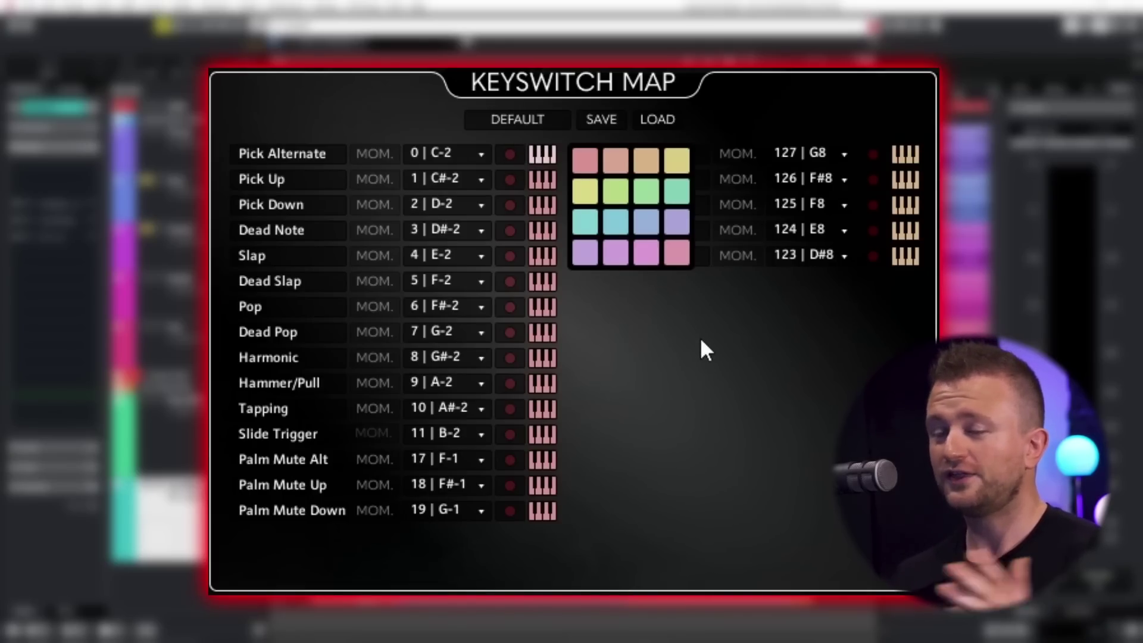
{"action": "left_click", "coordinate": [581, 161]}
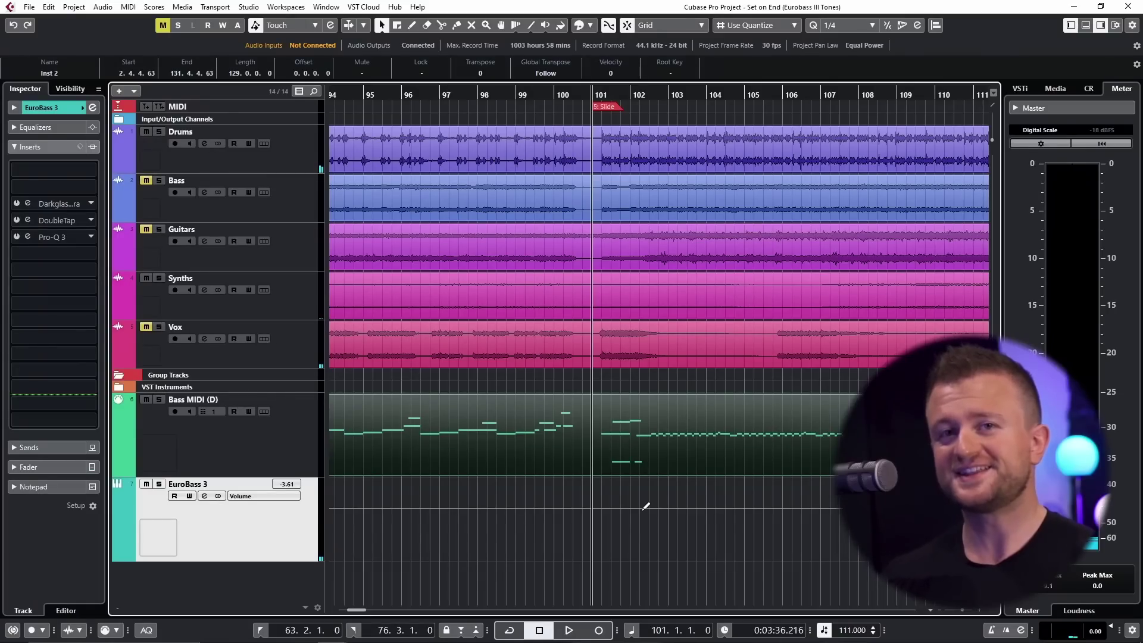
Step: Play the Slide section from bar 101 in the mix, and replay it with EuroBass 3 soloed
{"action": "key", "text": "space"}
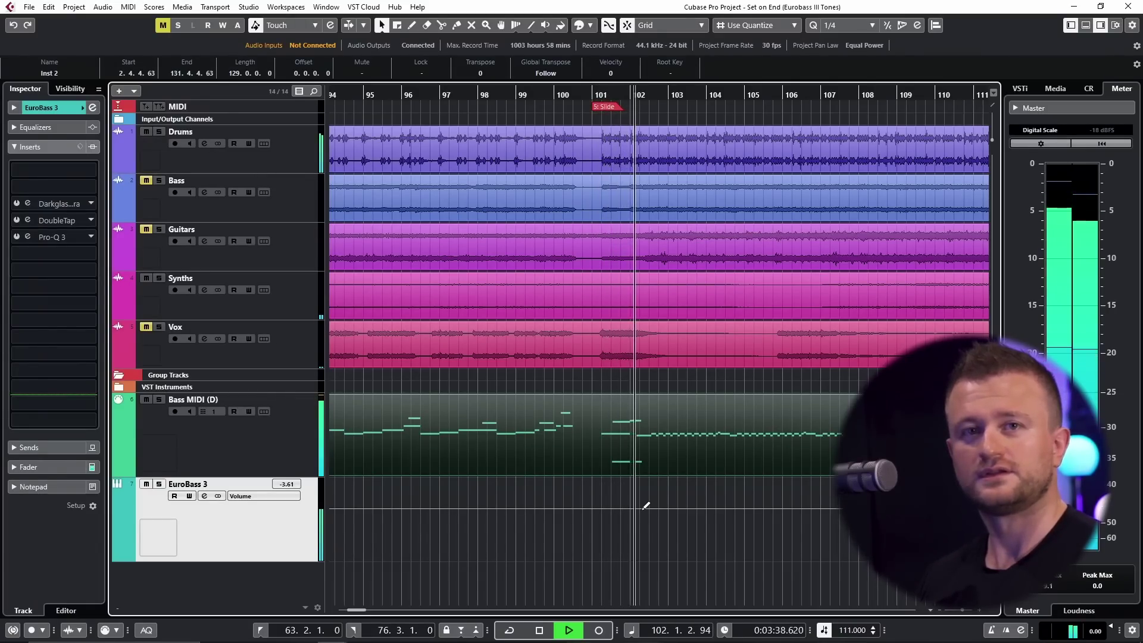
{"action": "key", "text": "space"}
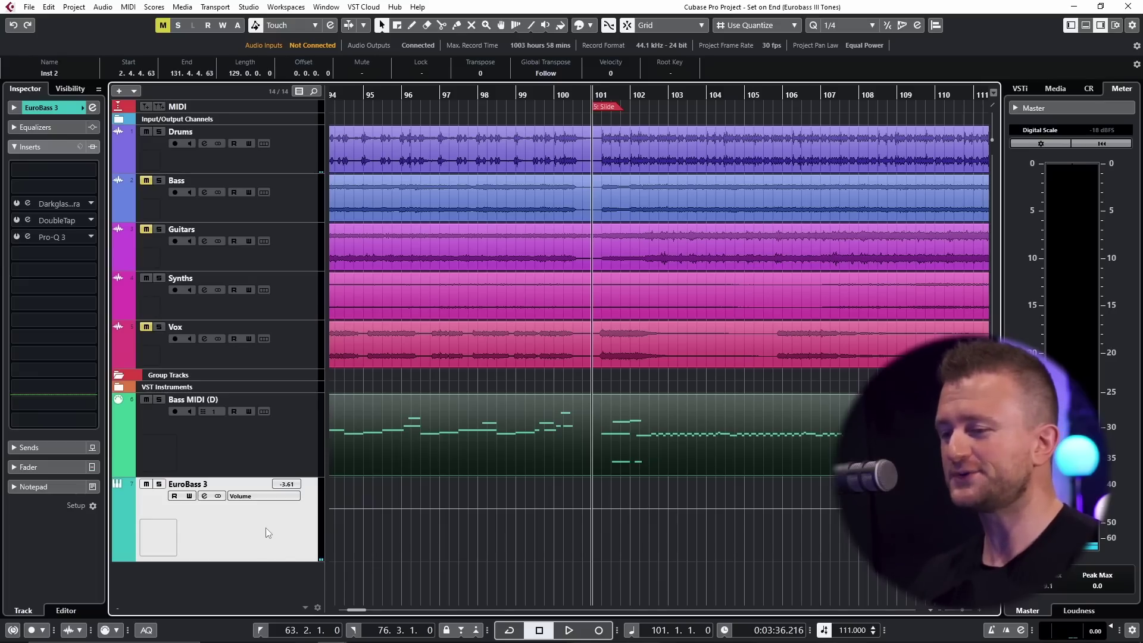
{"action": "key", "text": "s"}
{"action": "key", "text": "space"}
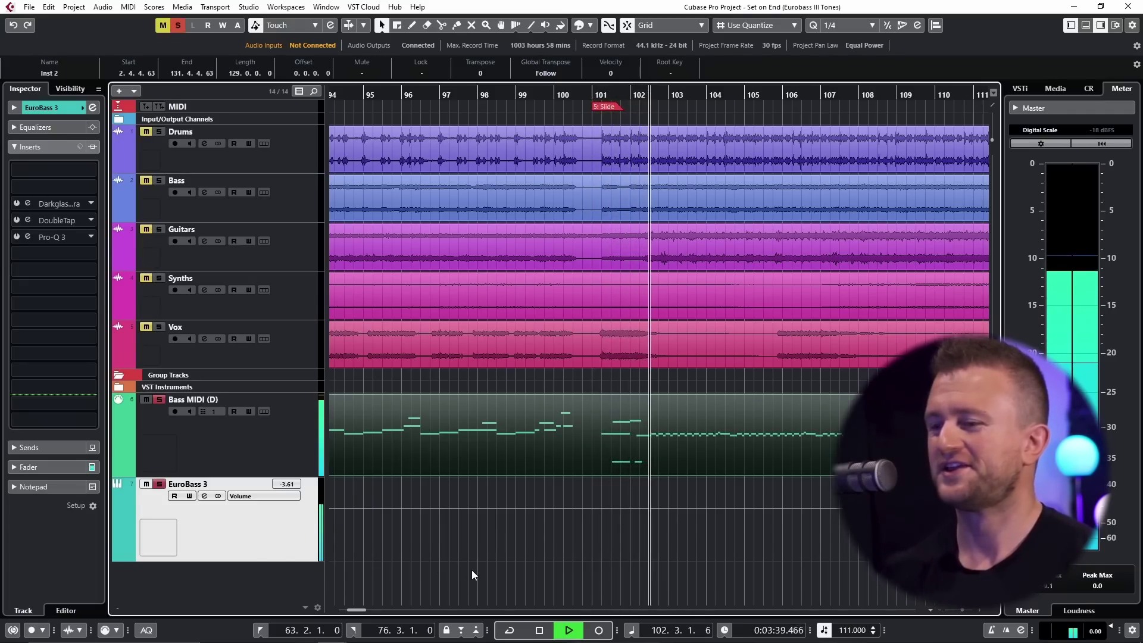
{"action": "key", "text": "space"}
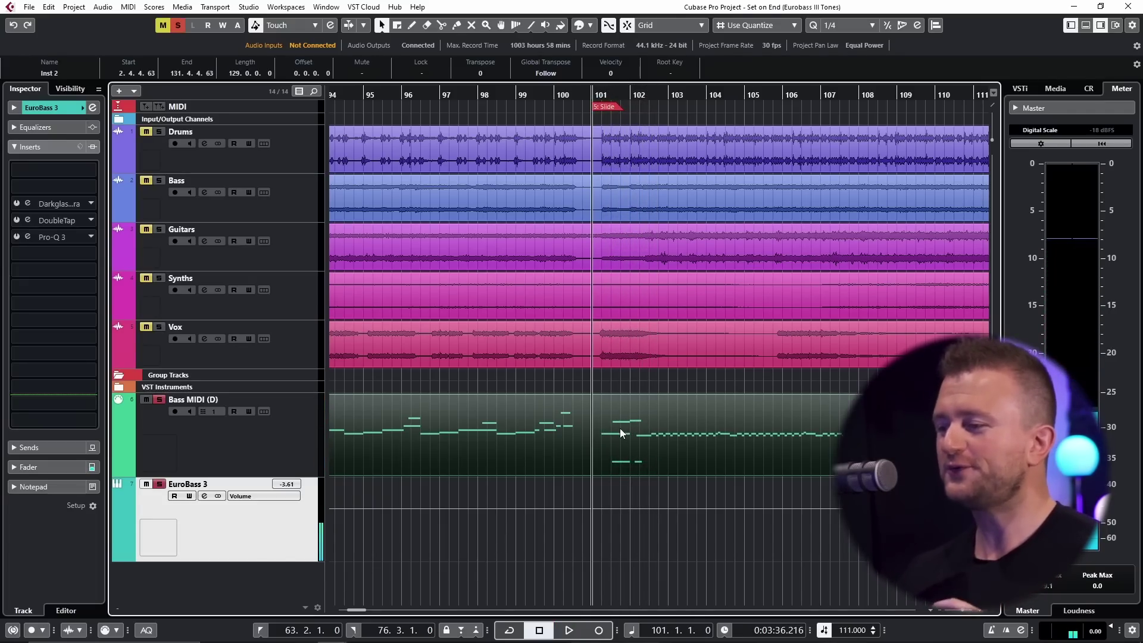
Step: Open the Bass MIDI (D) part for note editing and play the slide from 101.2.1.0
{"action": "double_click", "coordinate": [620, 428]}
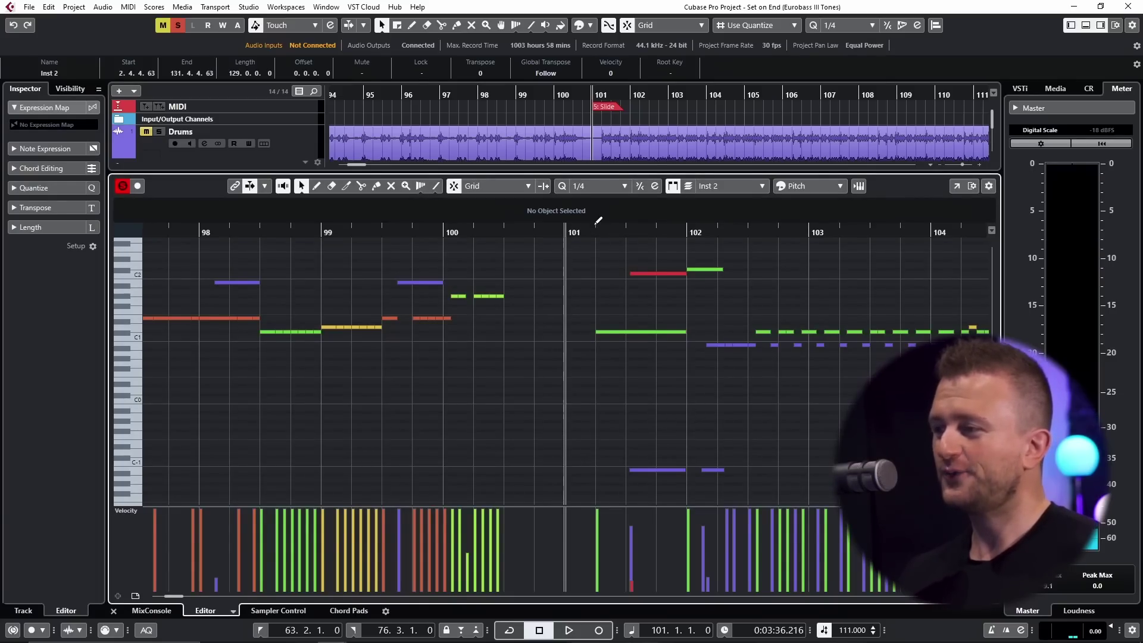
{"action": "left_click", "coordinate": [596, 225]}
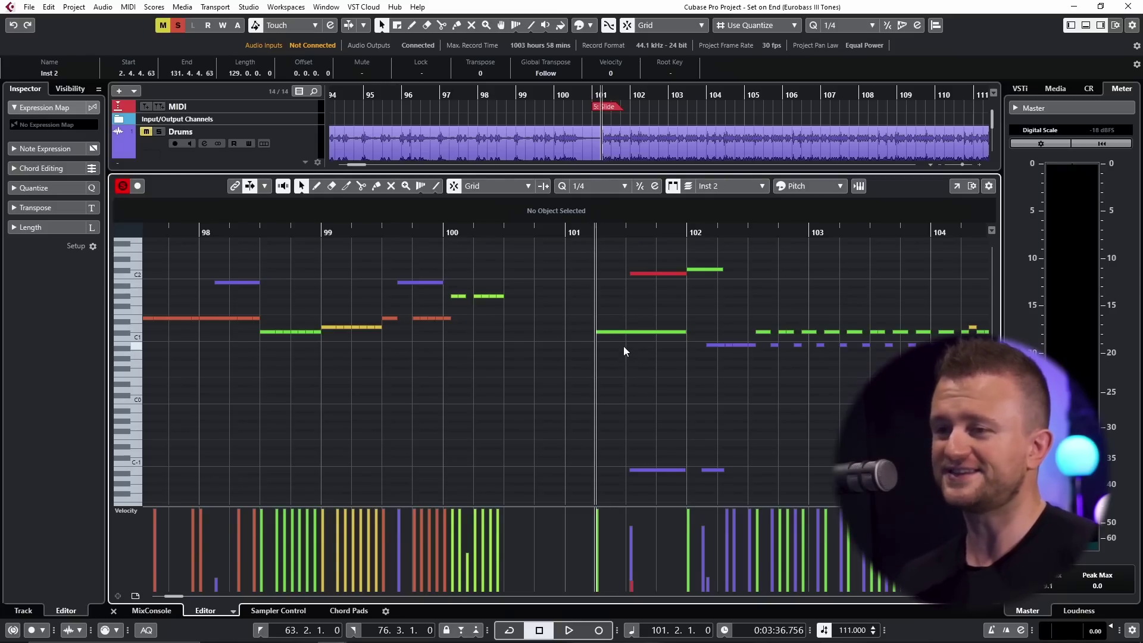
{"action": "key", "text": "space"}
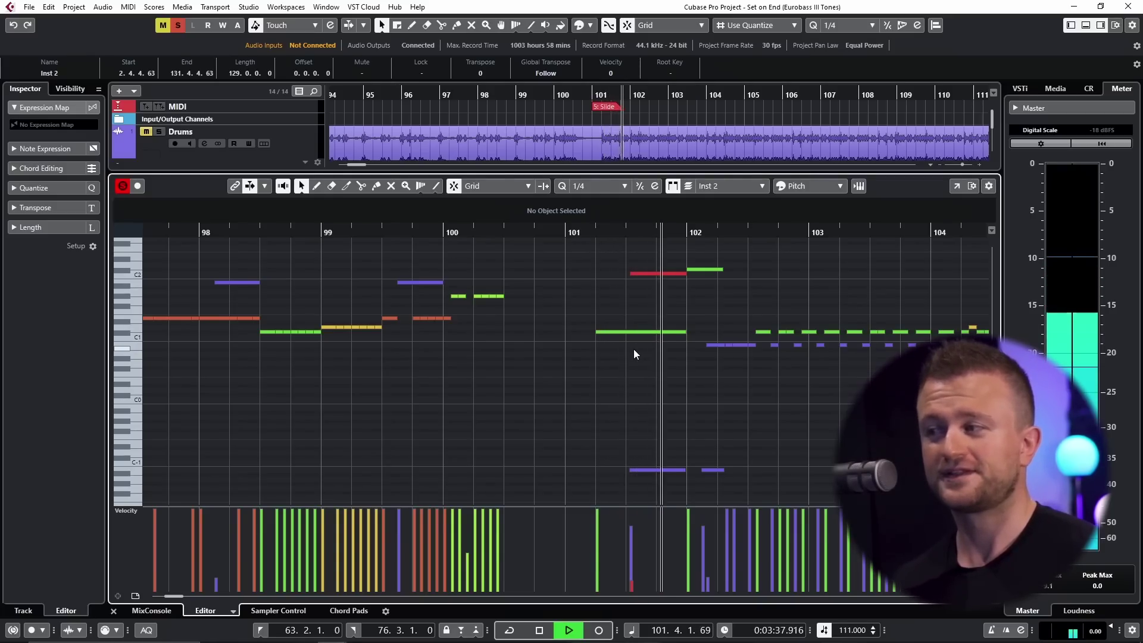
{"action": "key", "text": "space"}
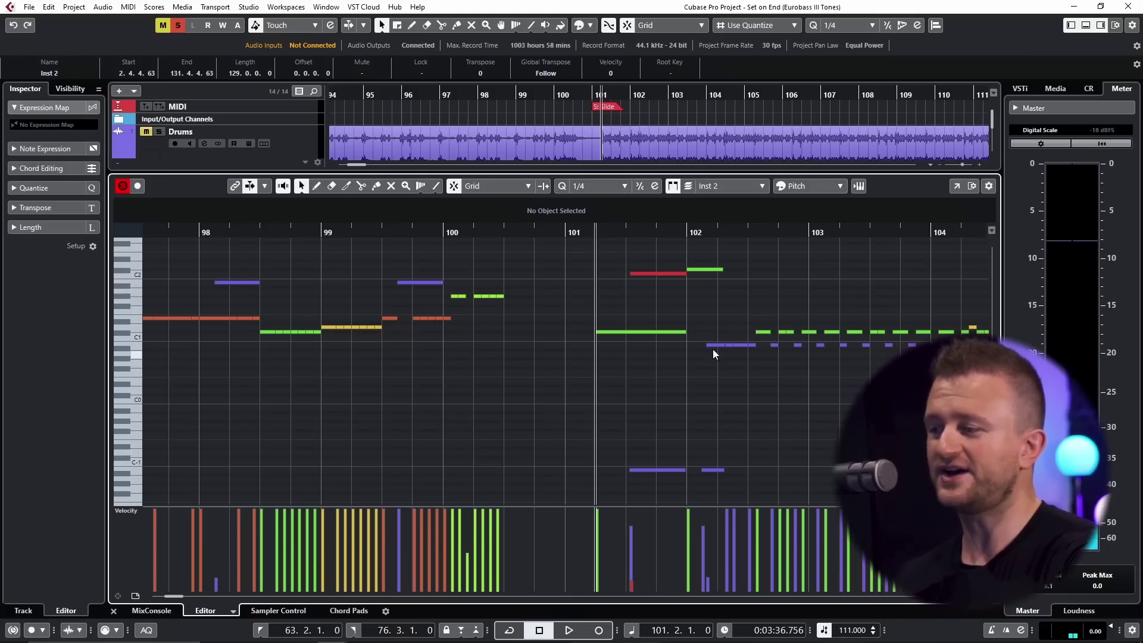
Step: Select the slide's C2 note in bar 101 and audition the slide with its velocity set to 4 and to 11
{"action": "left_click_drag", "start_coordinate": [659, 292], "coordinate": [658, 296]}
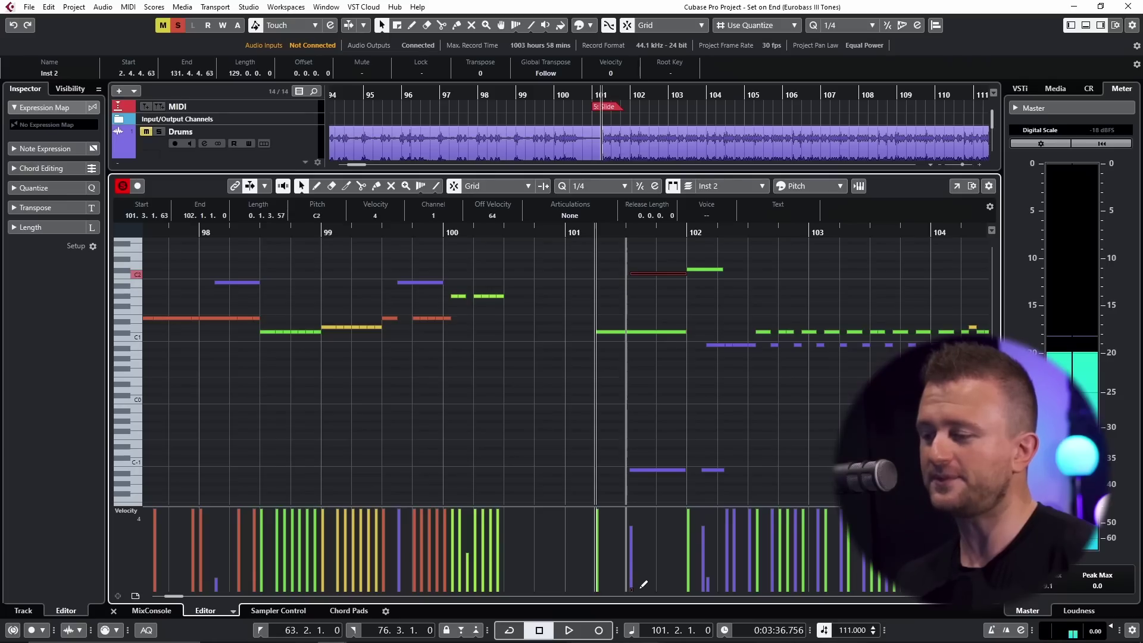
{"action": "left_click", "coordinate": [643, 585]}
{"action": "key", "text": "space"}
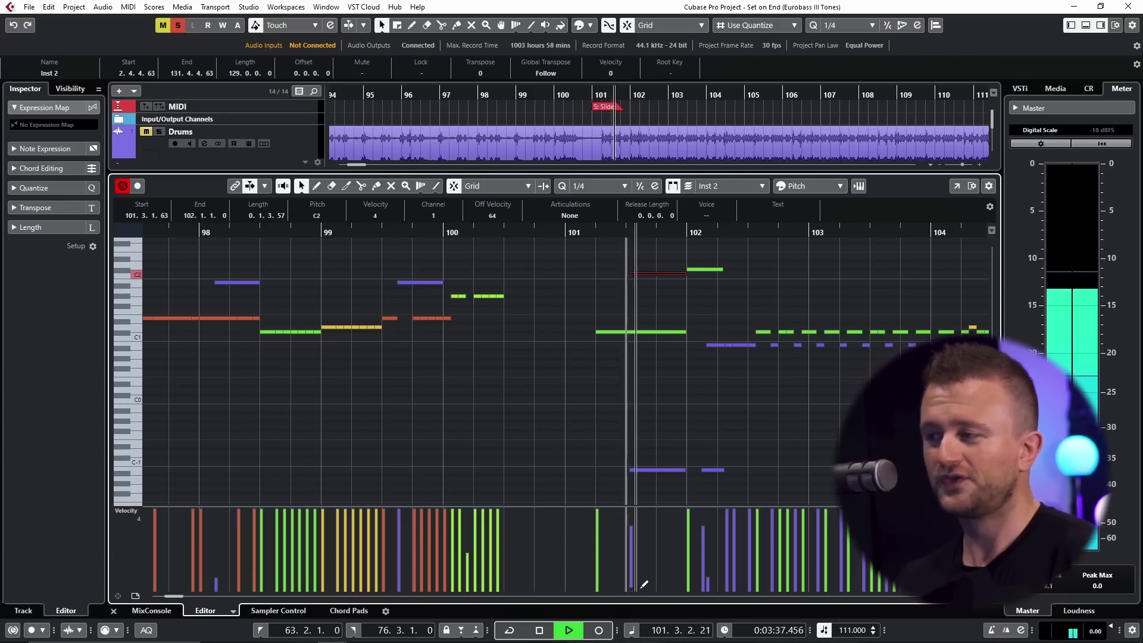
{"action": "key", "text": "space"}
{"action": "left_click", "coordinate": [645, 583]}
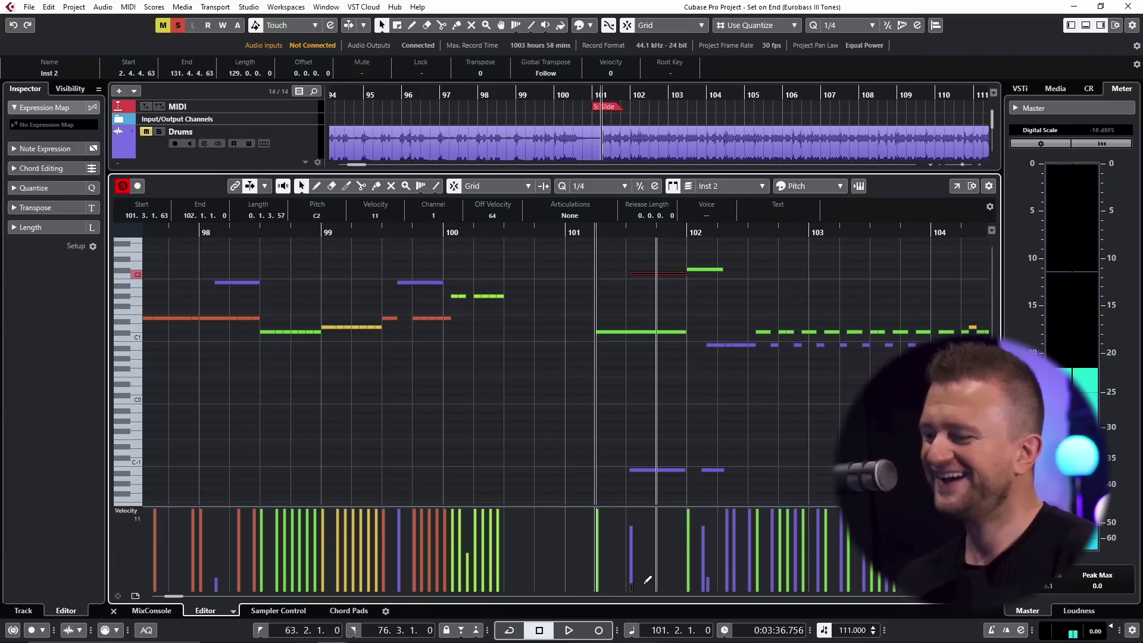
{"action": "key", "text": "space"}
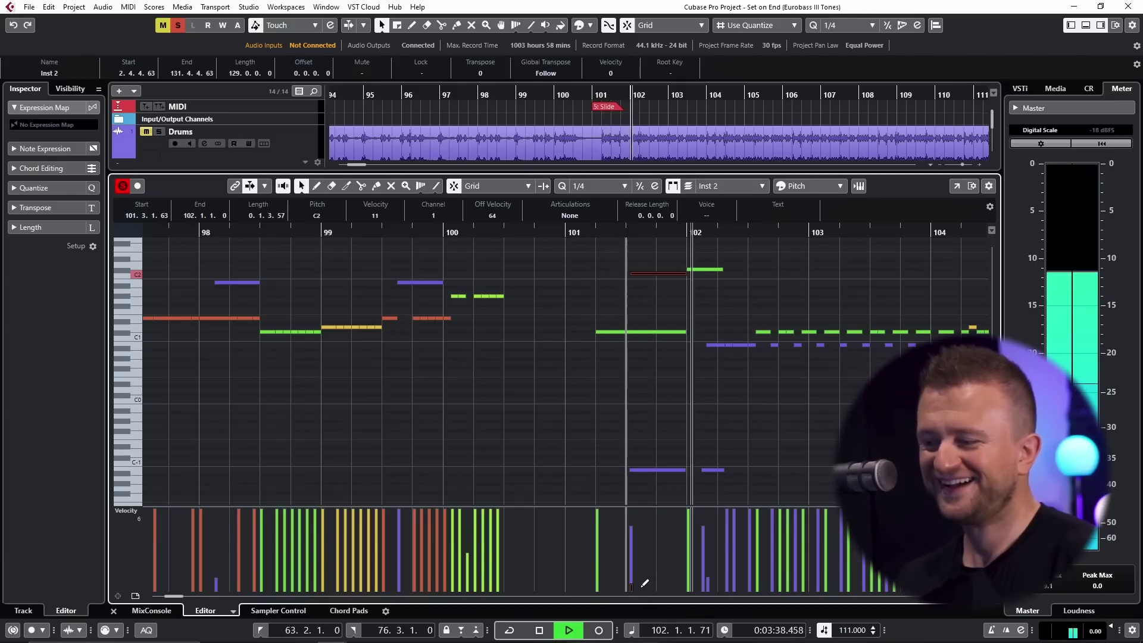
{"action": "key", "text": "space"}
Step: Raise the C2 slide note's velocity to 25 and audition the slide from 101.2.1.0
{"action": "left_click", "coordinate": [645, 575]}
{"action": "left_click", "coordinate": [646, 574]}
{"action": "key", "text": "space"}
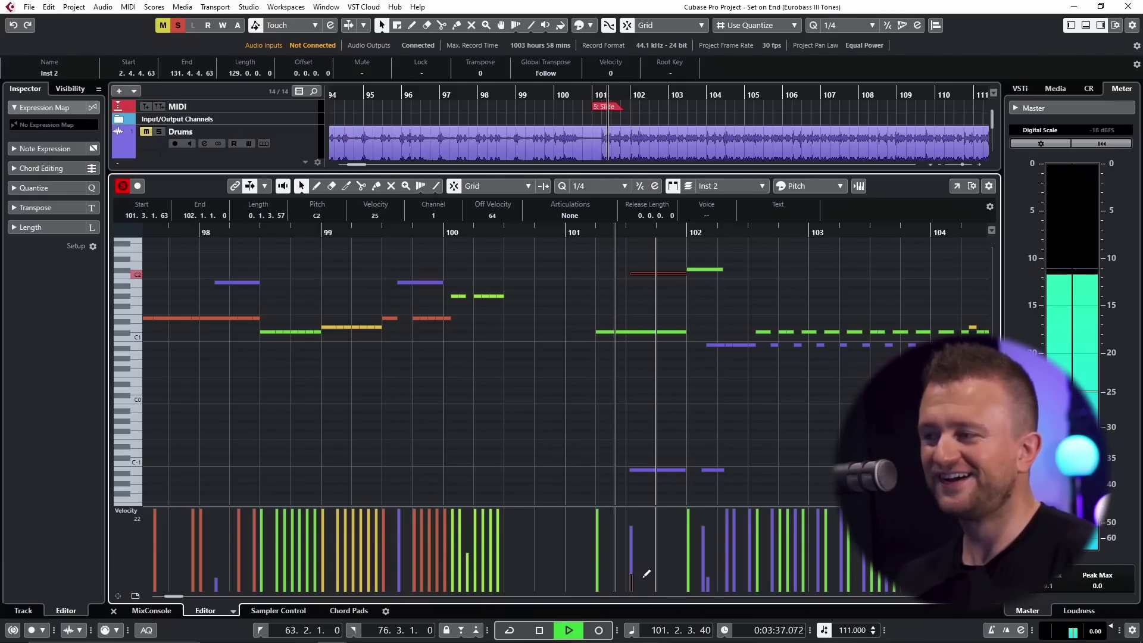
{"action": "key", "text": "space"}
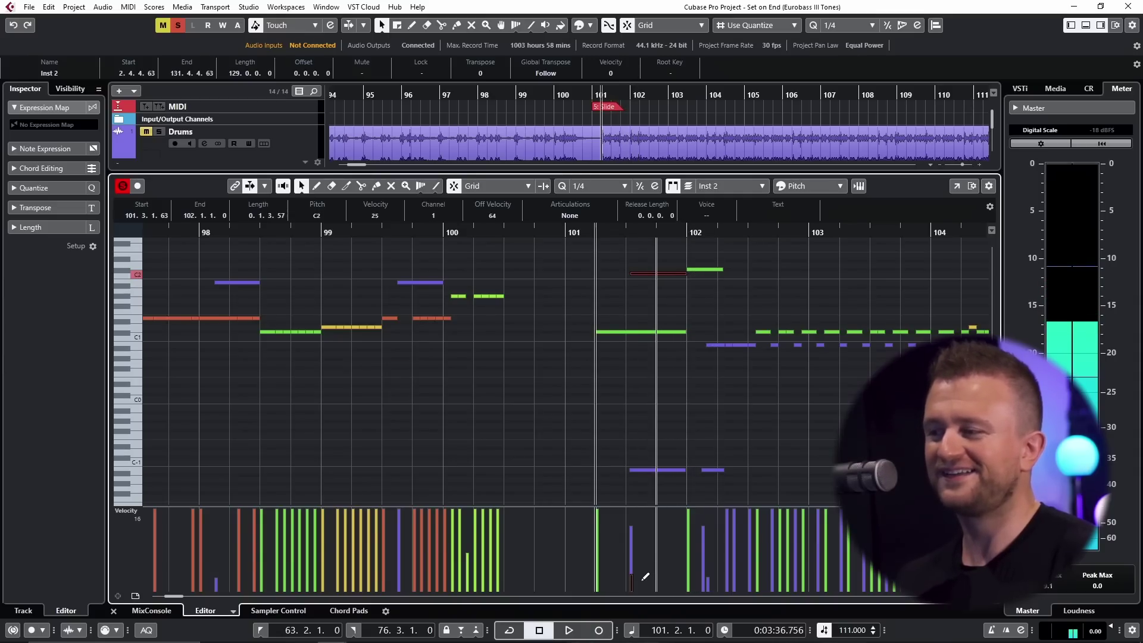
Step: Set the C2 slide note's velocity to 37 and audition the slide once more
{"action": "left_click", "coordinate": [649, 566]}
{"action": "left_click", "coordinate": [648, 565]}
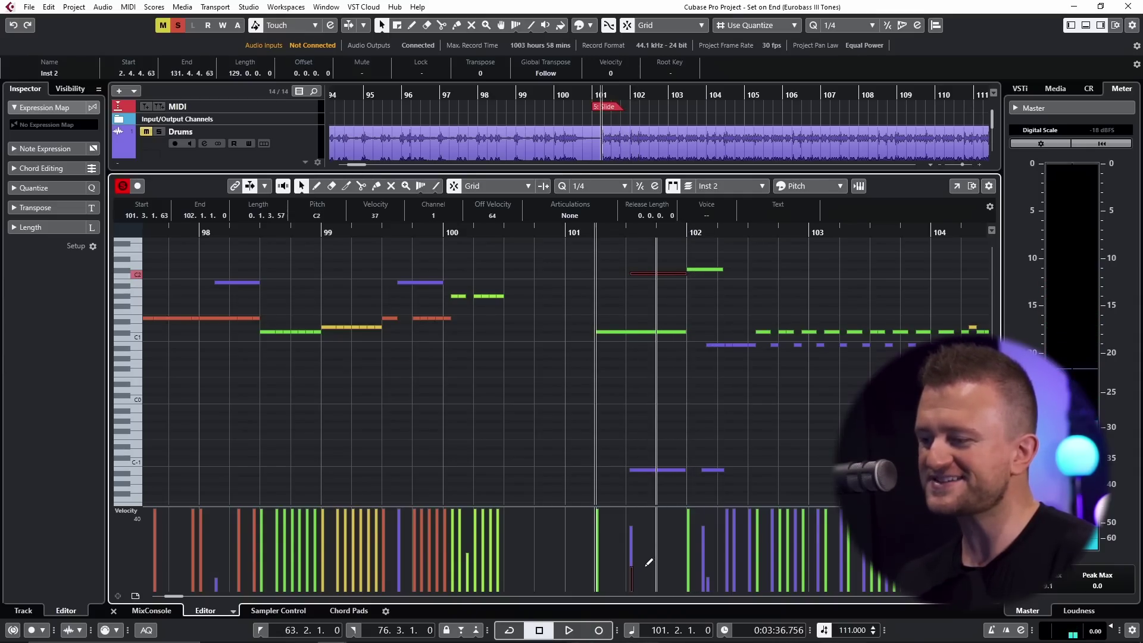
{"action": "key", "text": "space"}
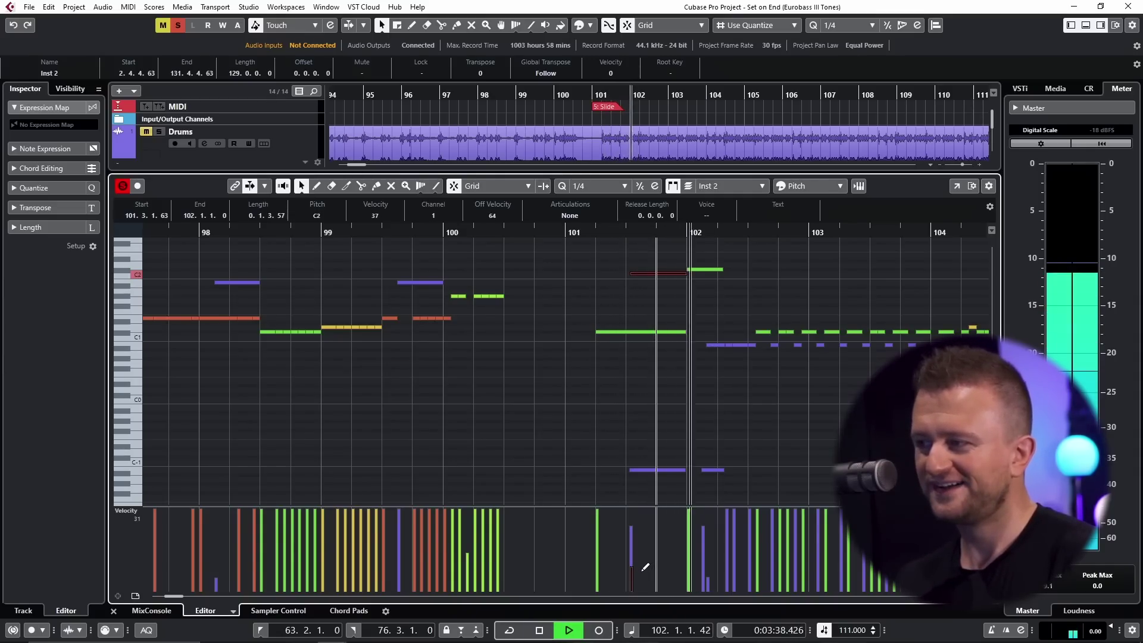
{"action": "key", "text": "space"}
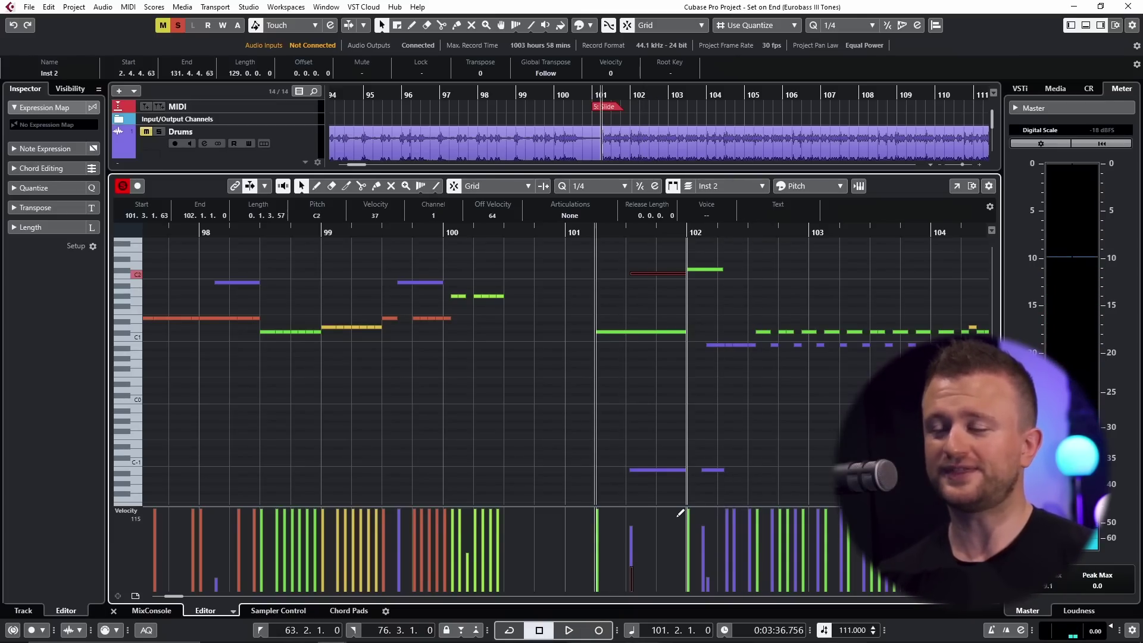
{"action": "left_click", "coordinate": [666, 401]}
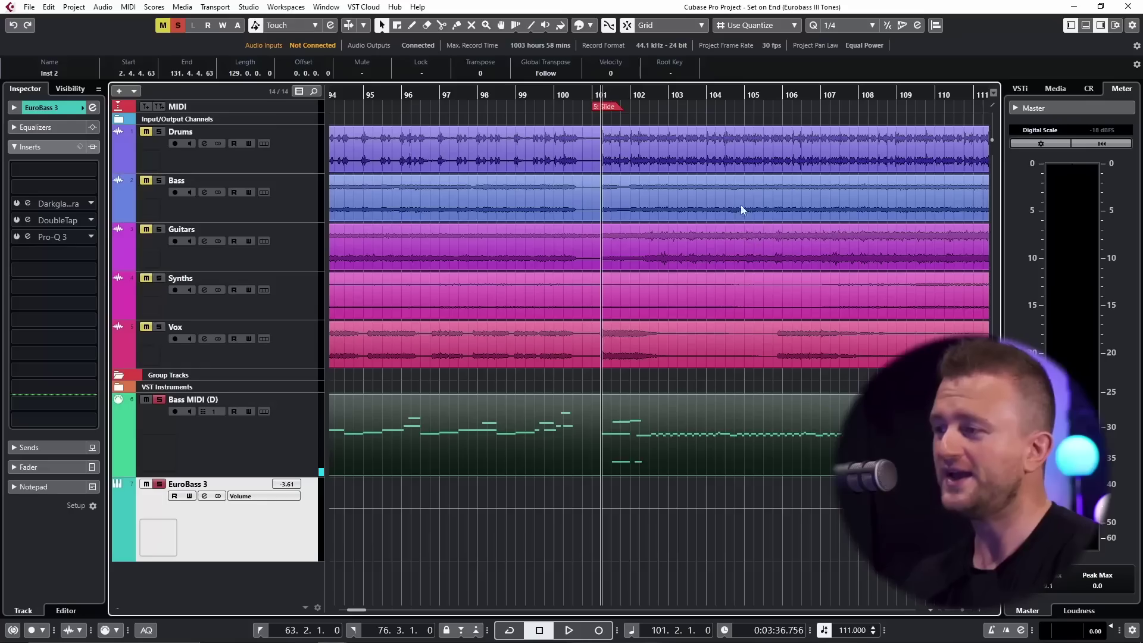
Step: Open the Kontakt instrument from the VST Instruments rack to examine EuroBass III's keyswitch and tuning settings, and close both windows
{"action": "key", "text": "F11"}
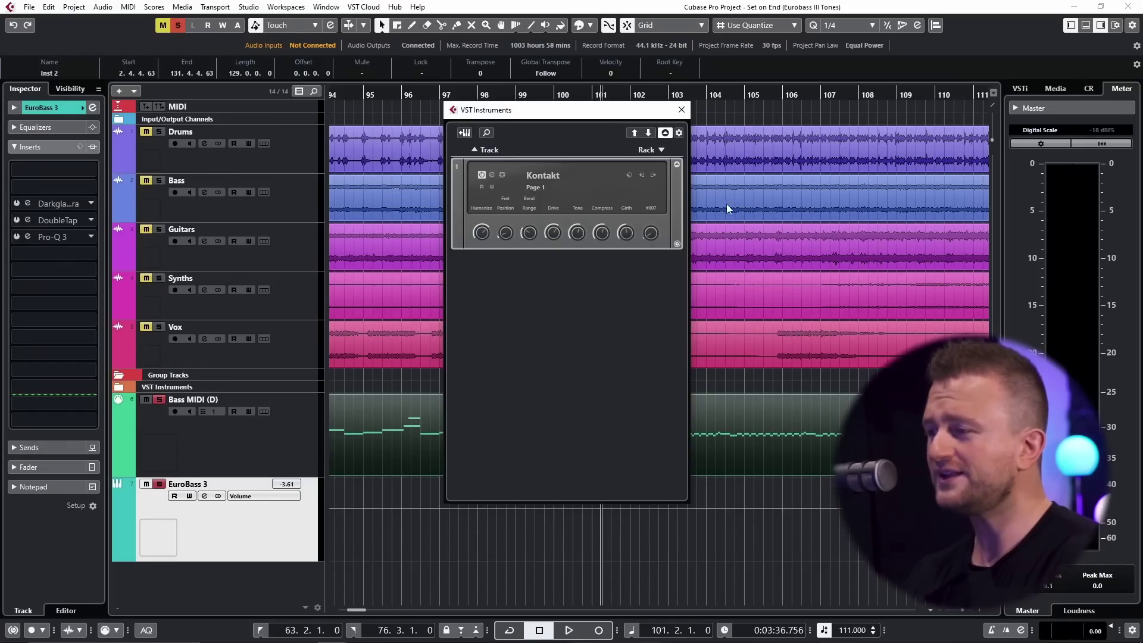
{"action": "left_click", "coordinate": [490, 174]}
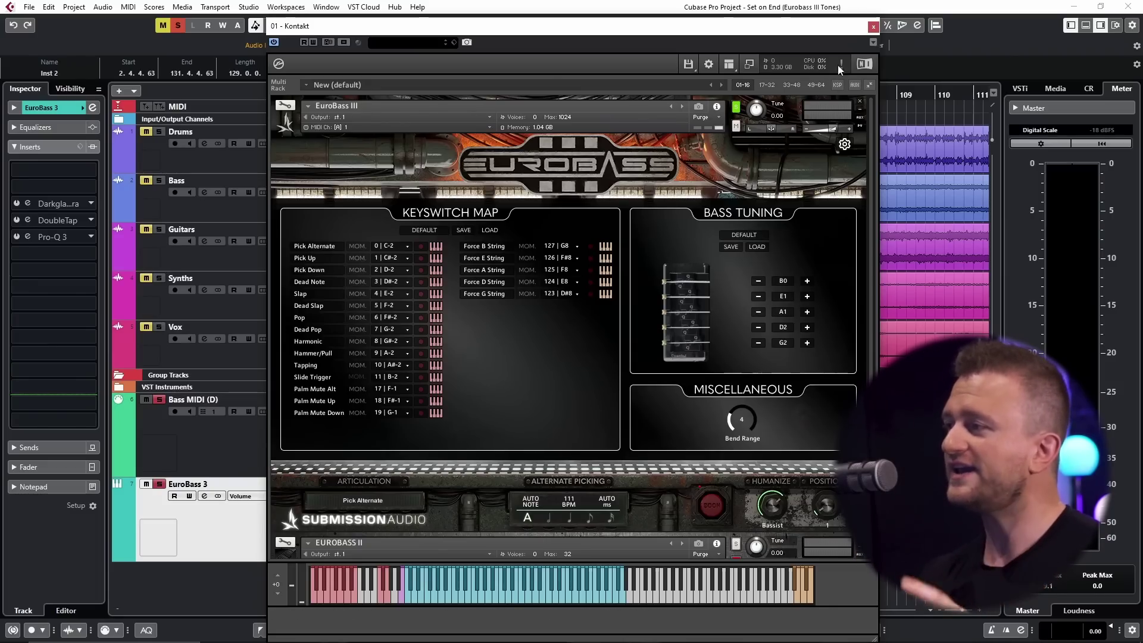
{"action": "left_click", "coordinate": [873, 27]}
{"action": "left_click", "coordinate": [681, 109]}
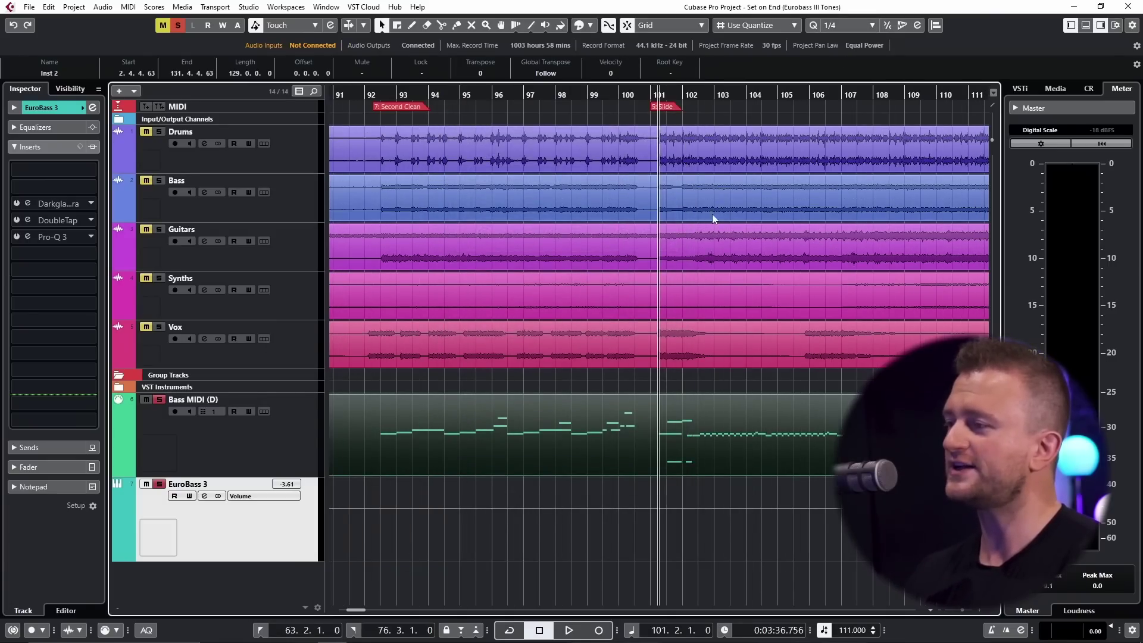
Step: Move the playhead to bar 116 before the Palm Mute section, enable EuroBass 3's three insert effects and unsolo the track
{"action": "left_click_drag", "start_coordinate": [684, 94], "coordinate": [681, 141]}
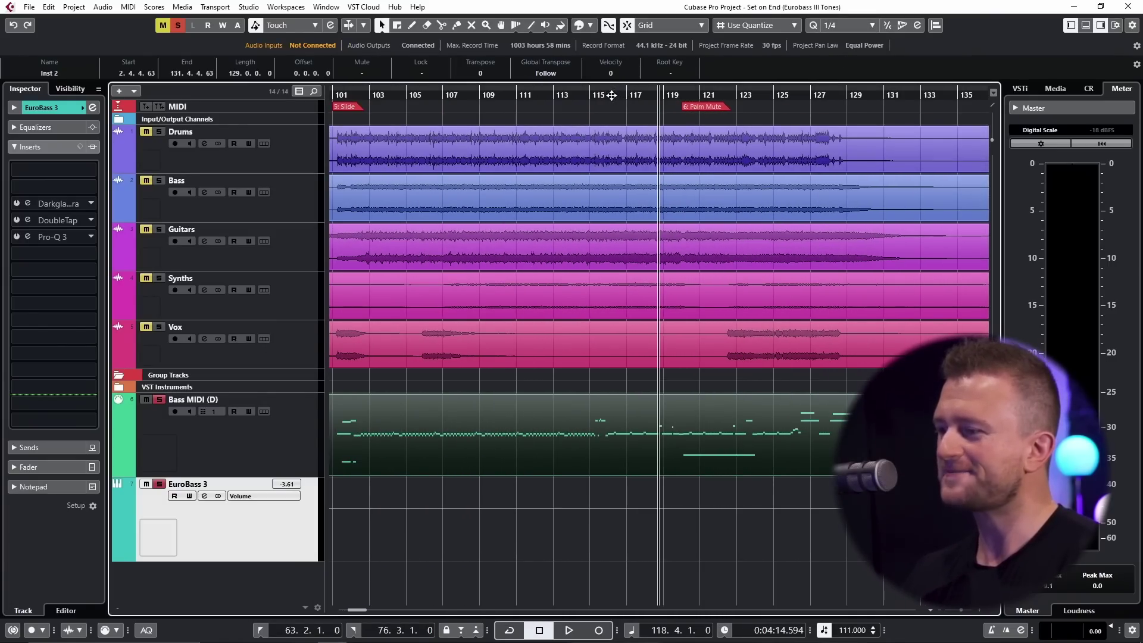
{"action": "left_click_drag", "start_coordinate": [608, 94], "coordinate": [664, 102]}
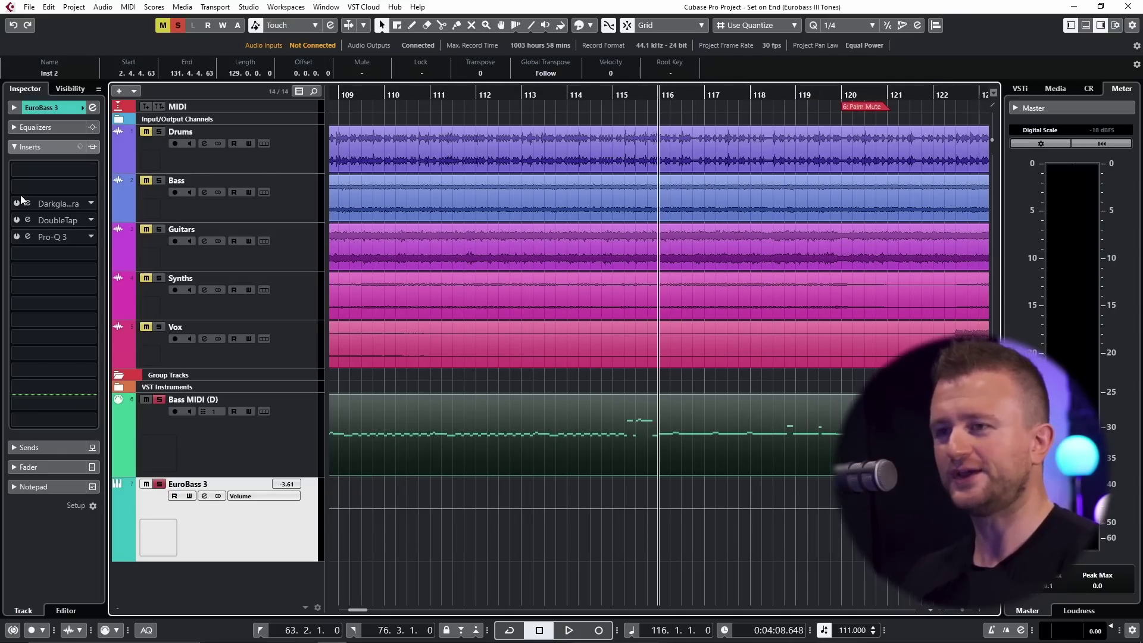
{"action": "left_click", "coordinate": [17, 237]}
{"action": "scroll", "coordinate": [452, 284], "scroll_direction": "right", "scroll_amount": 2}
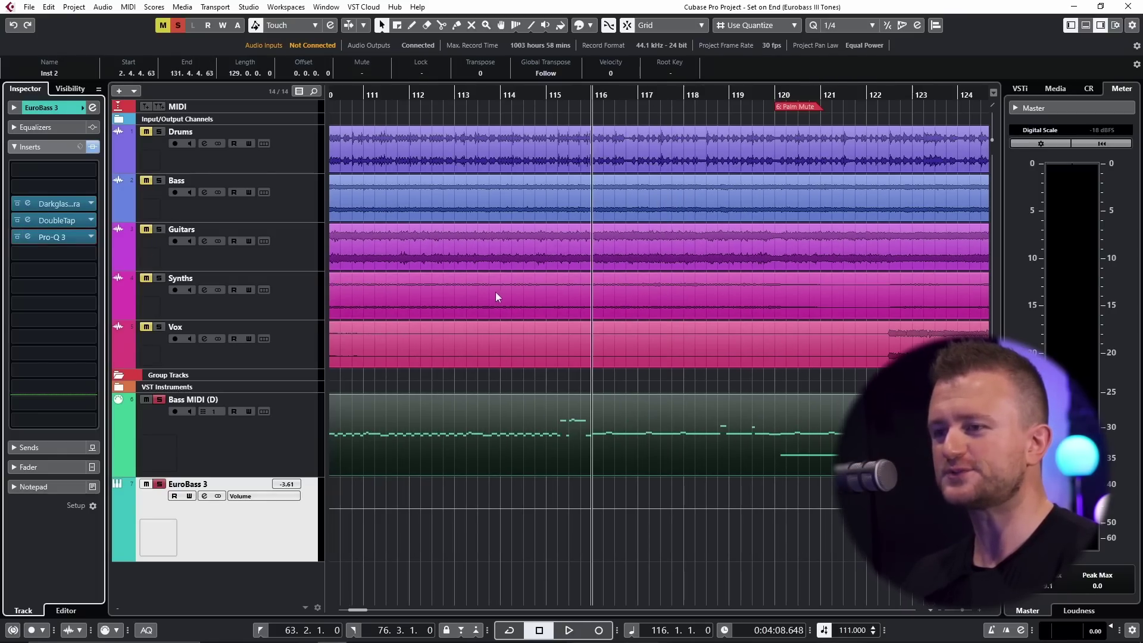
{"action": "scroll", "coordinate": [488, 251], "scroll_direction": "right", "scroll_amount": 2}
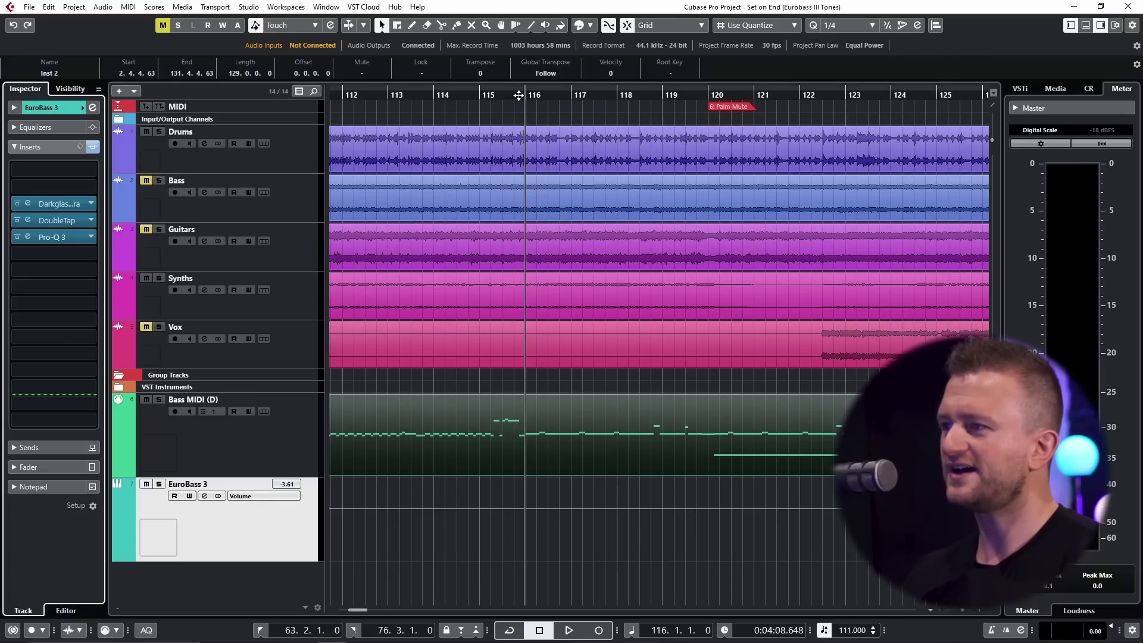
Step: Play the Palm Mute section from bar 116 in the mix, soloing EuroBass 3 partway through, and stop playback
{"action": "key", "text": "space"}
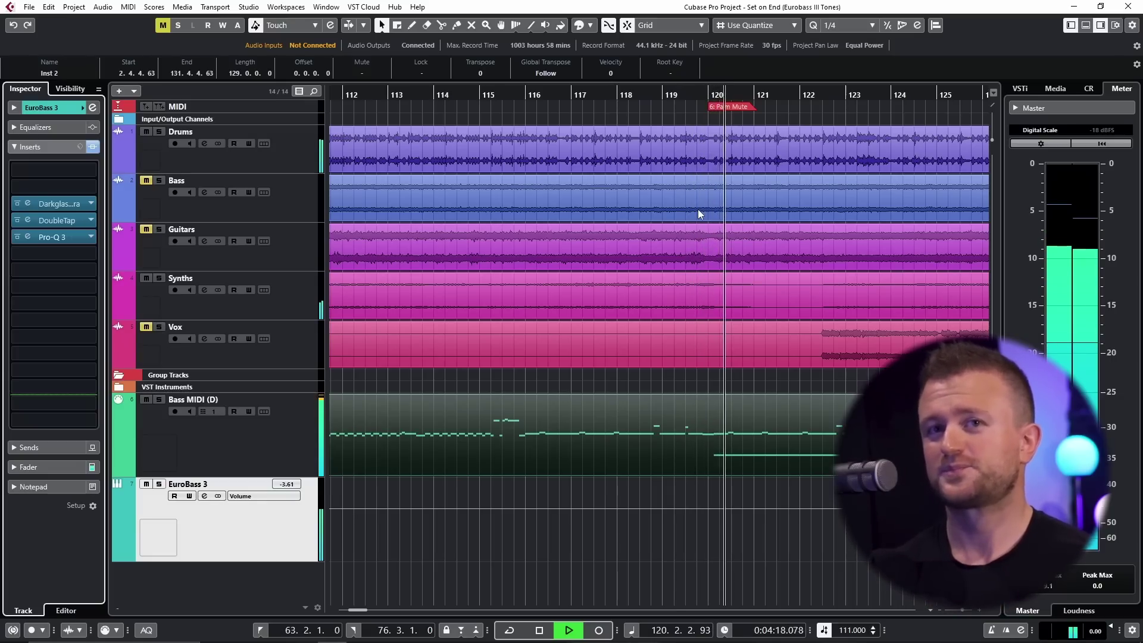
{"action": "key", "text": "s"}
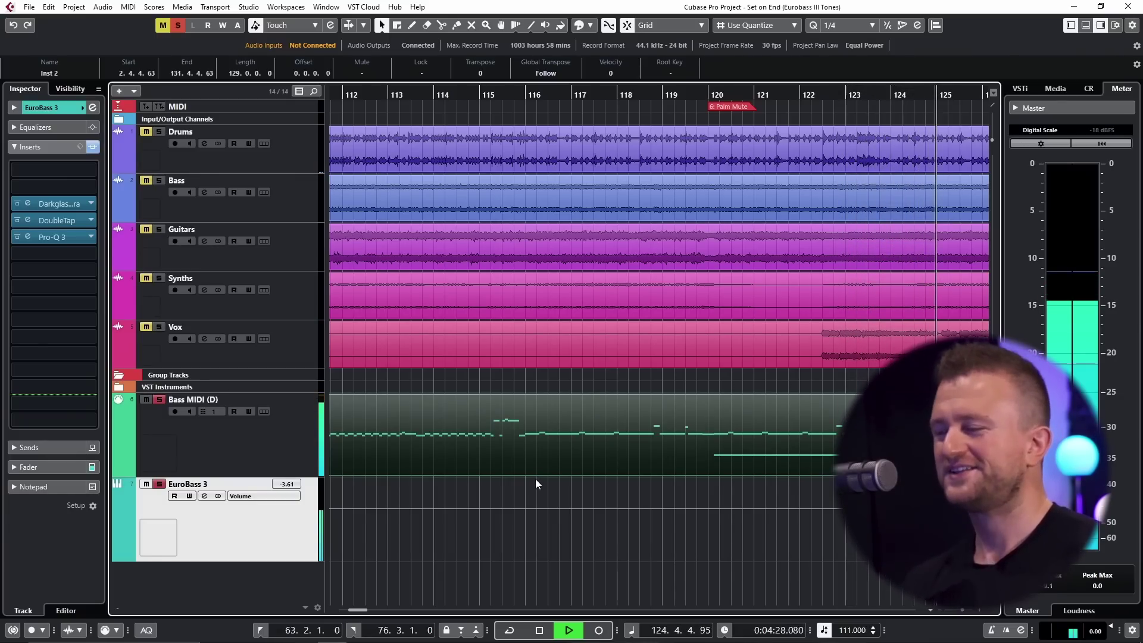
{"action": "key", "text": "space"}
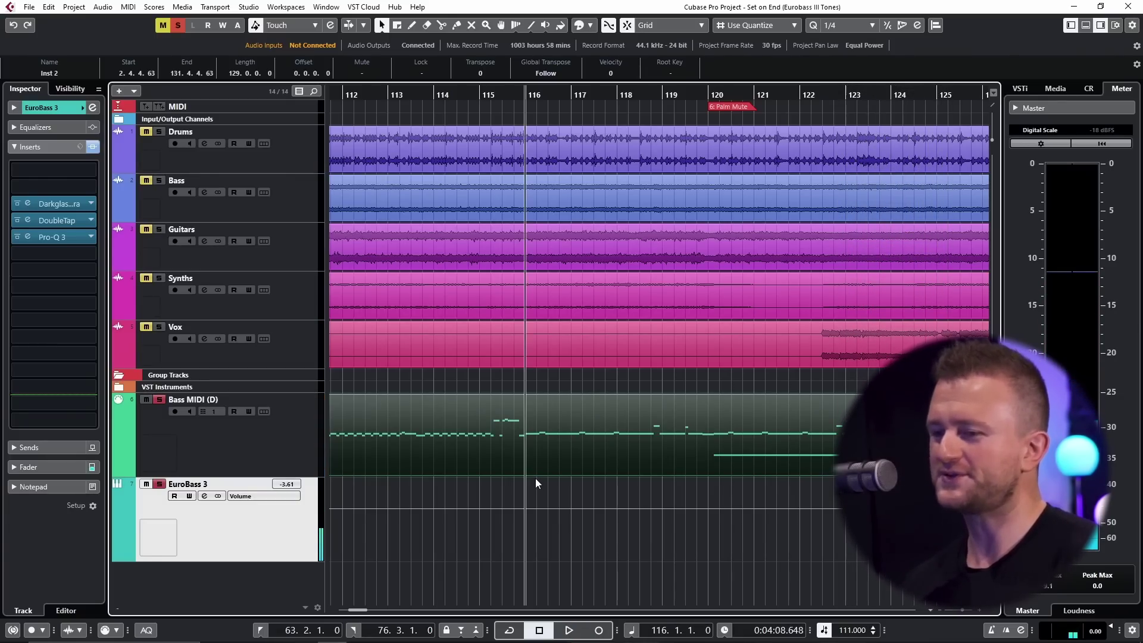
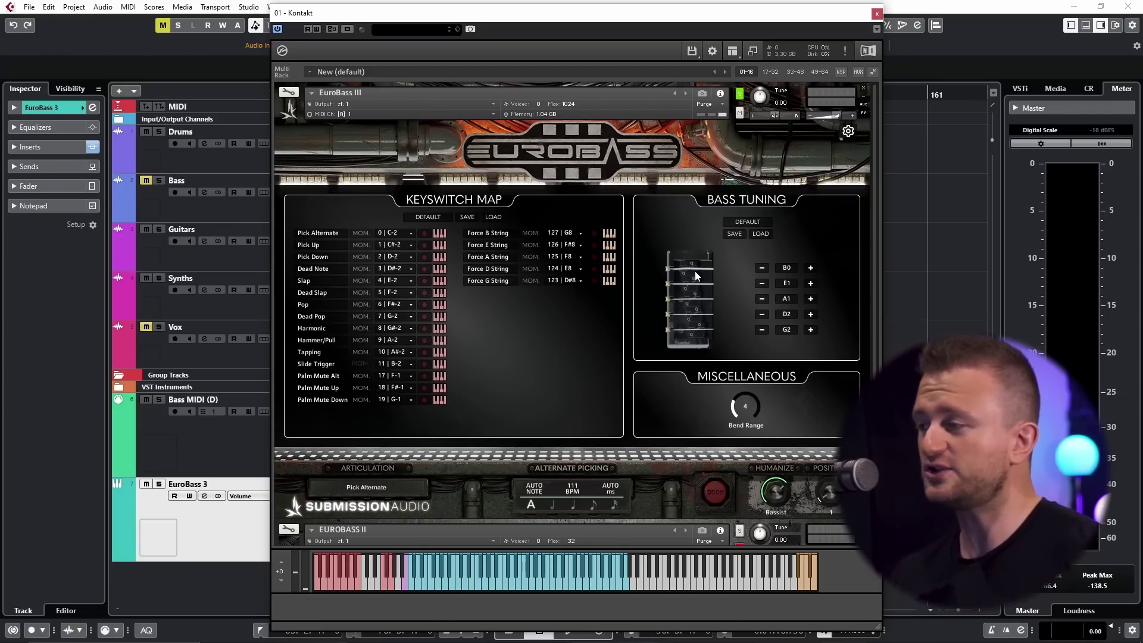
Step: Raise the tuning of the B0 string by one step in EuroBass III's Bass Tuning settings
{"action": "left_click", "coordinate": [811, 269]}
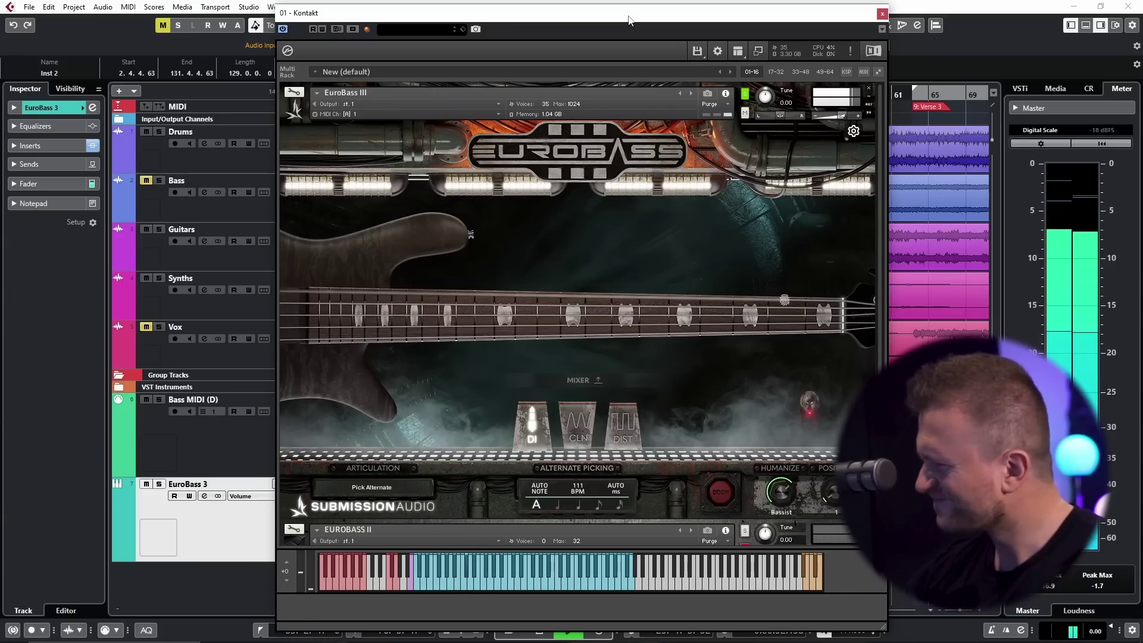
Step: Mute the Guitars track during playback to hear the bass without it, and unmute it again
{"action": "left_click", "coordinate": [145, 230]}
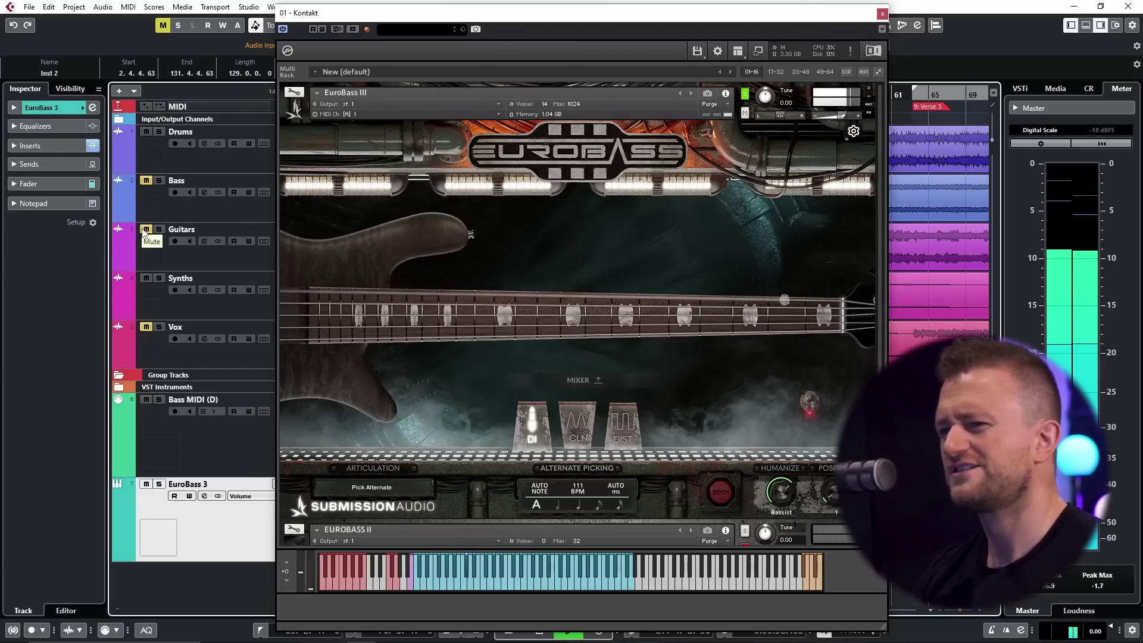
{"action": "left_click", "coordinate": [145, 231]}
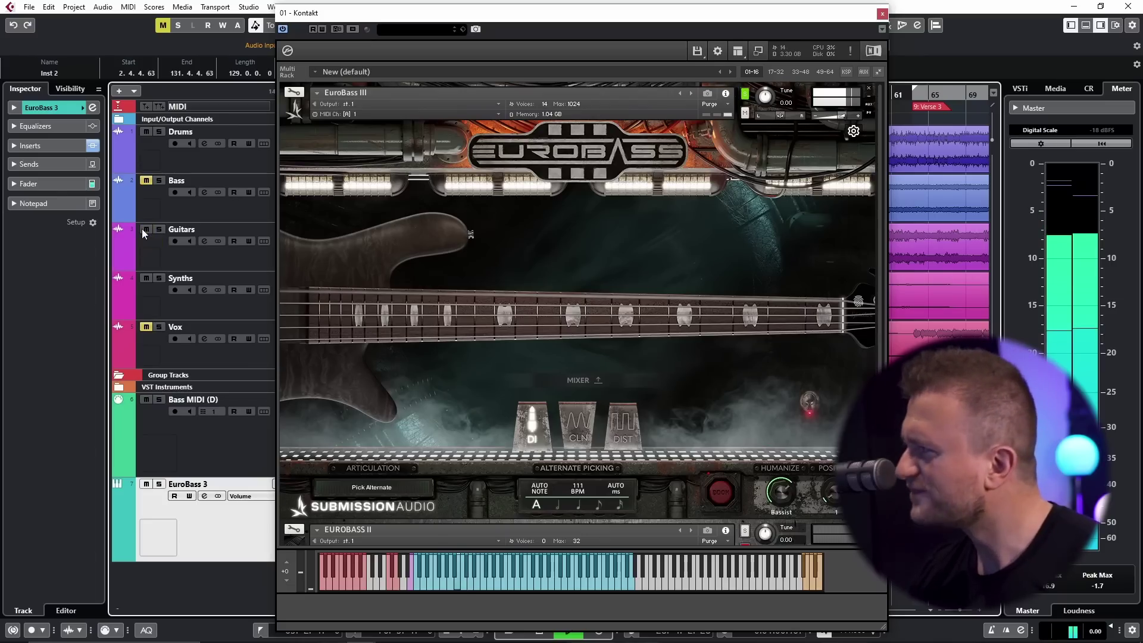